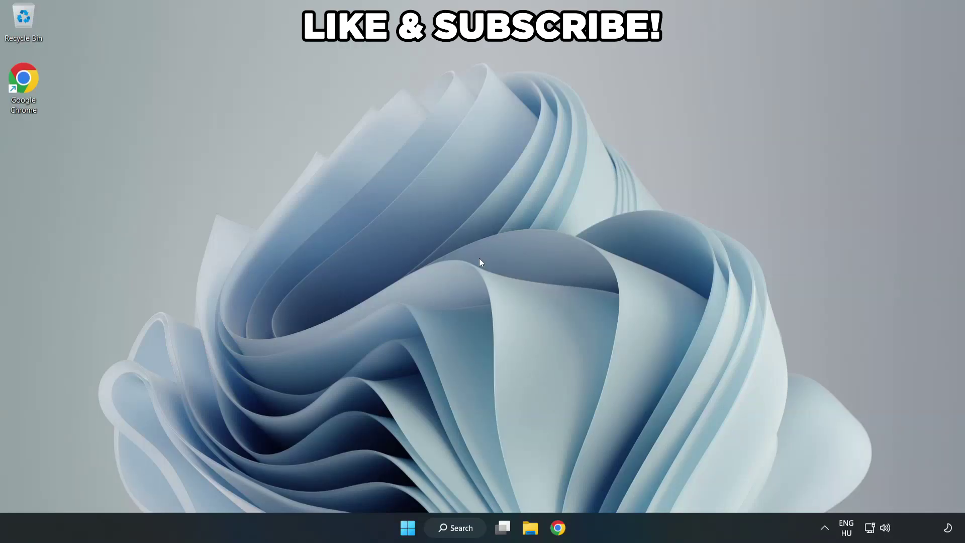
# Search Windows for 'edit power plan'
pyautogui.click(464, 534)
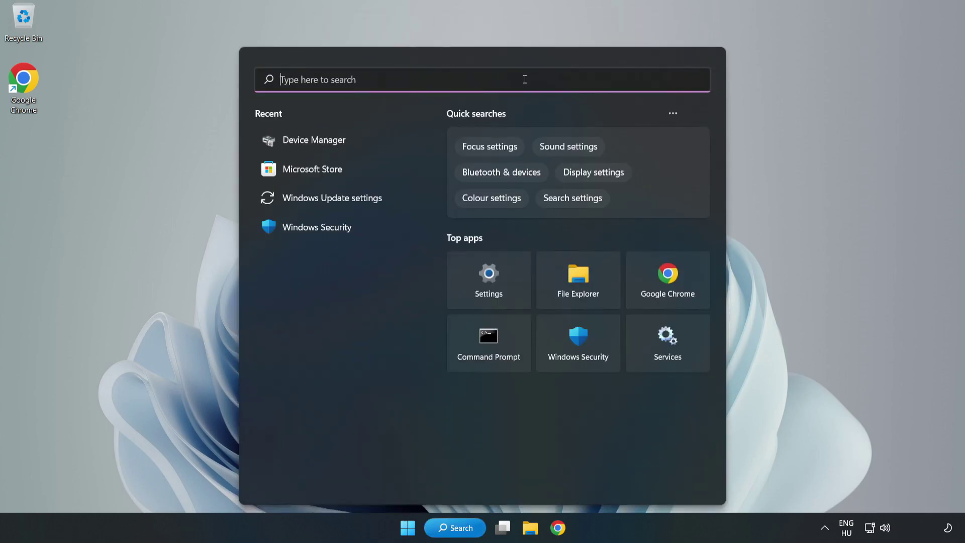
pyautogui.write('edit ')
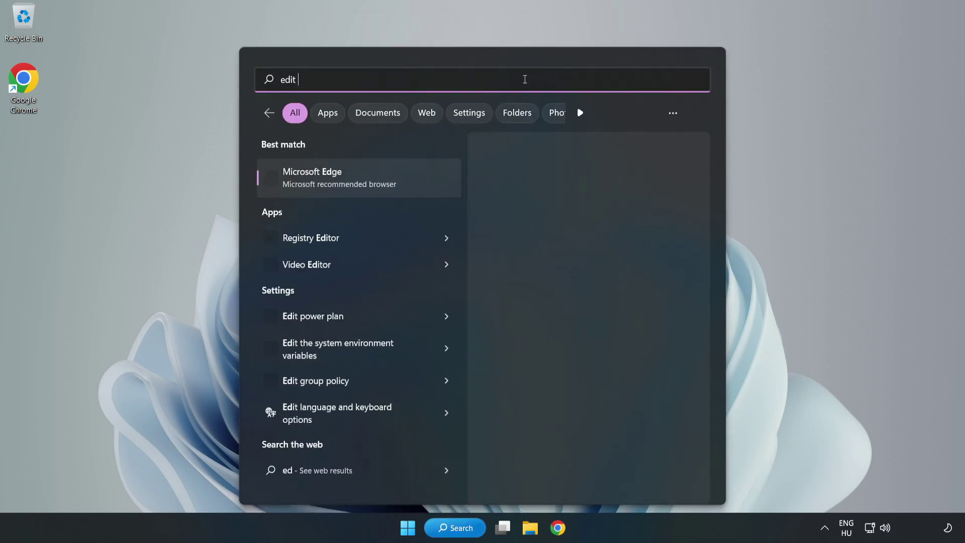
pyautogui.write('power pla')
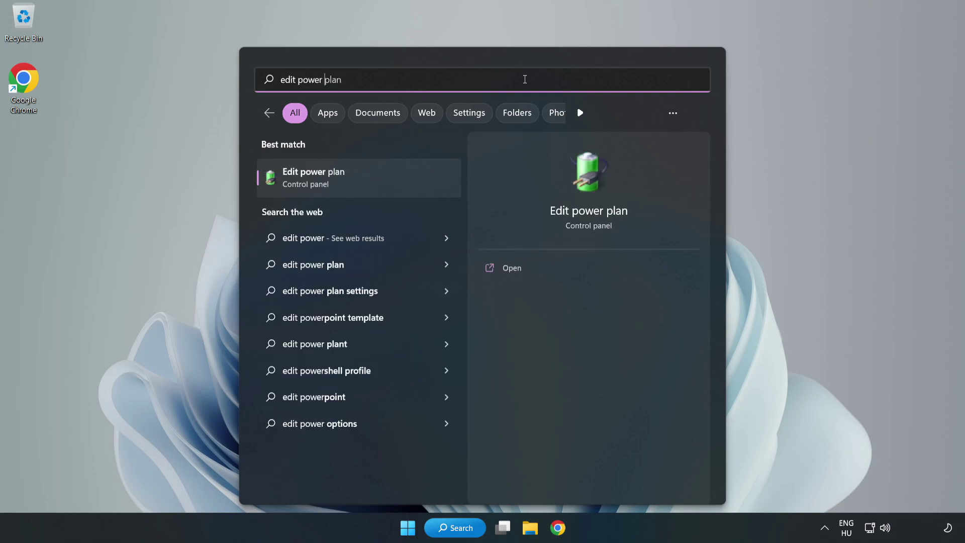
pyautogui.write('n')
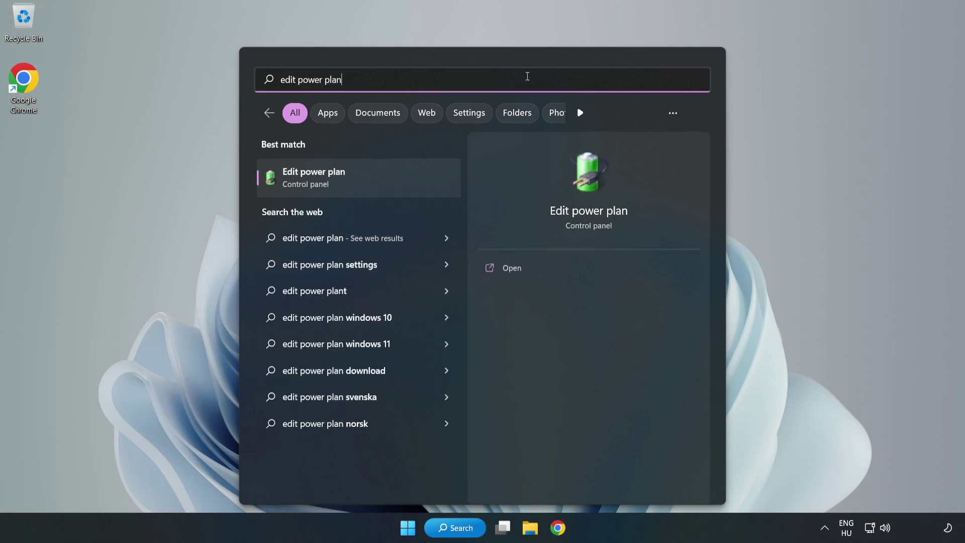
# From Edit power plan, go to Power Options and make High performance the active plan instead of Balanced
pyautogui.click(365, 179)
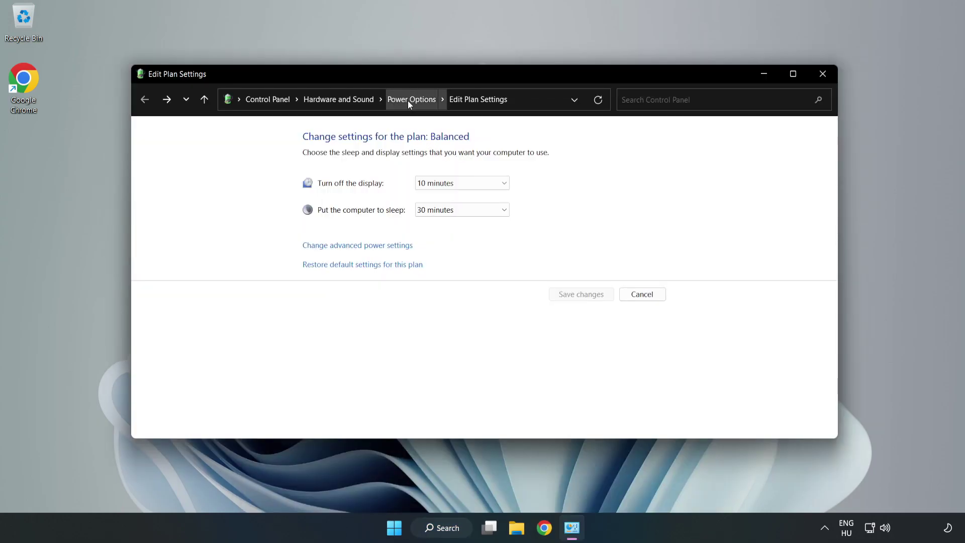
pyautogui.click(408, 101)
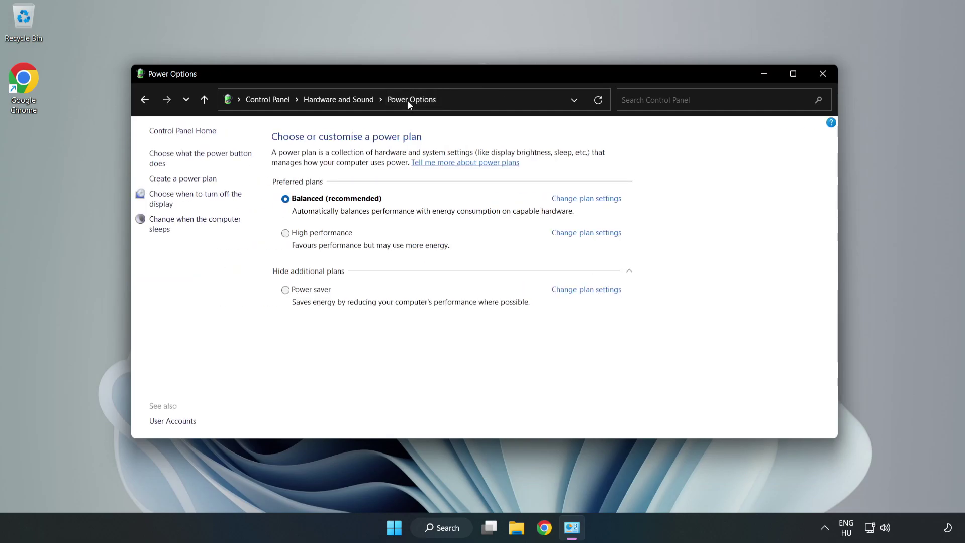
pyautogui.click(317, 234)
# Close Power Options and launch Device Manager from a 'device manager' search
pyautogui.click(821, 80)
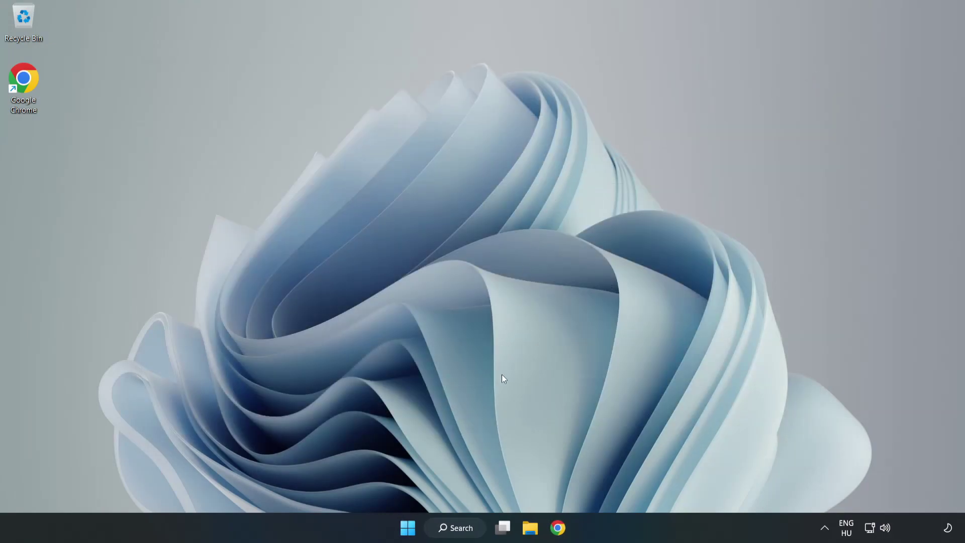
pyautogui.click(468, 528)
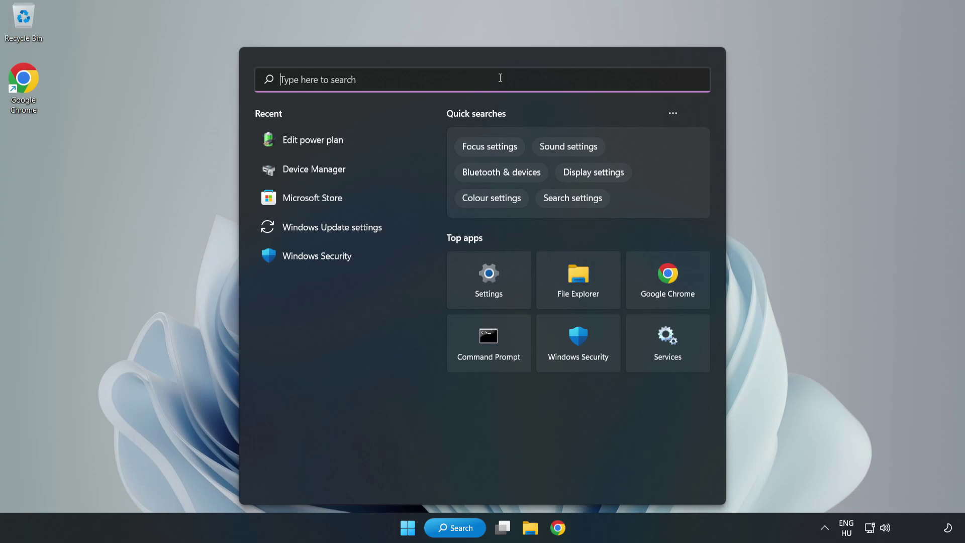
pyautogui.write('device mana')
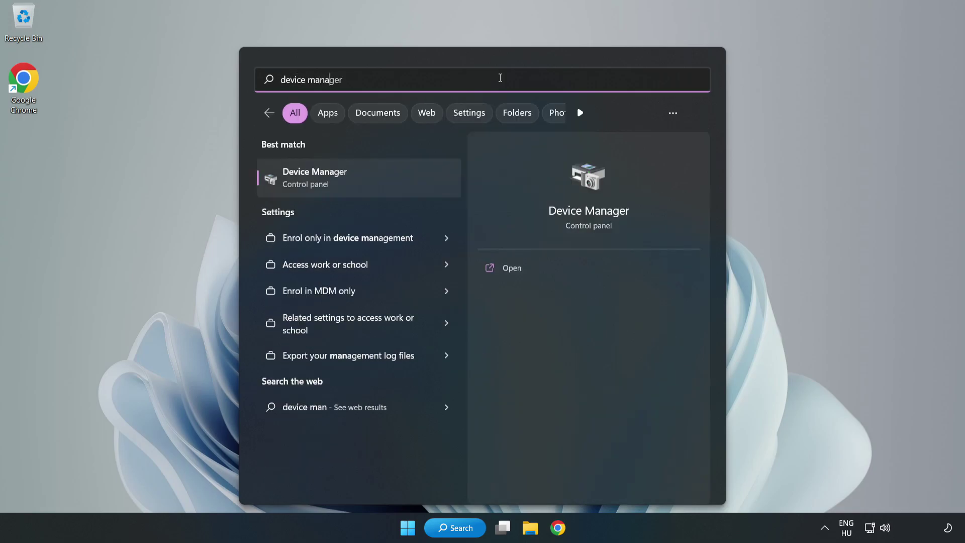
pyautogui.write('ger')
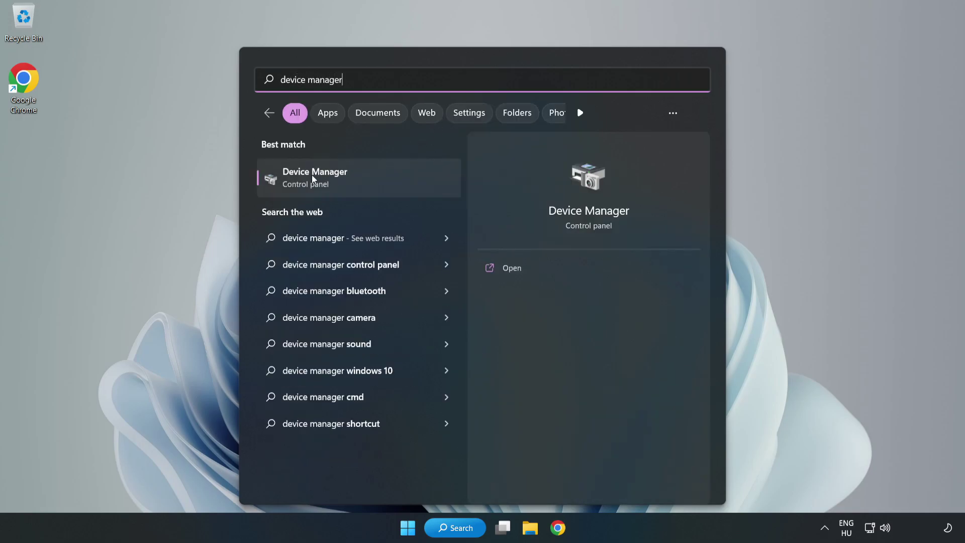
pyautogui.click(351, 179)
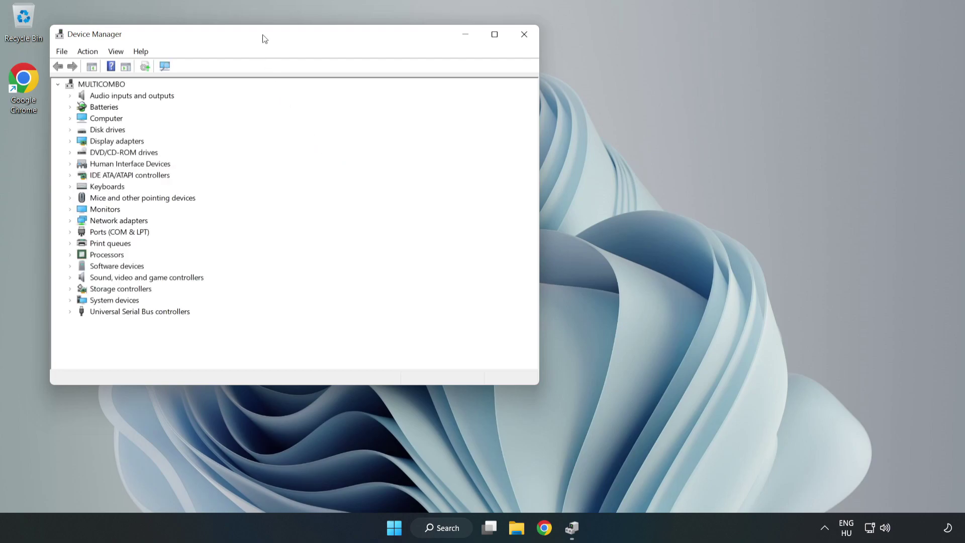
pyautogui.moveTo(263, 36); pyautogui.dragTo(444, 96)
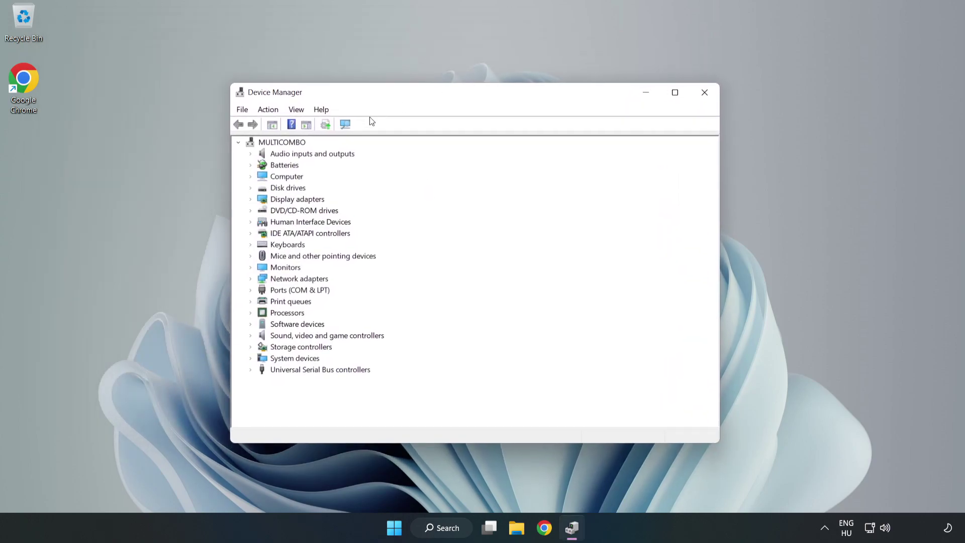
# Expand Display adapters and select the VMware SVGA 3D adapter
pyautogui.click(302, 200)
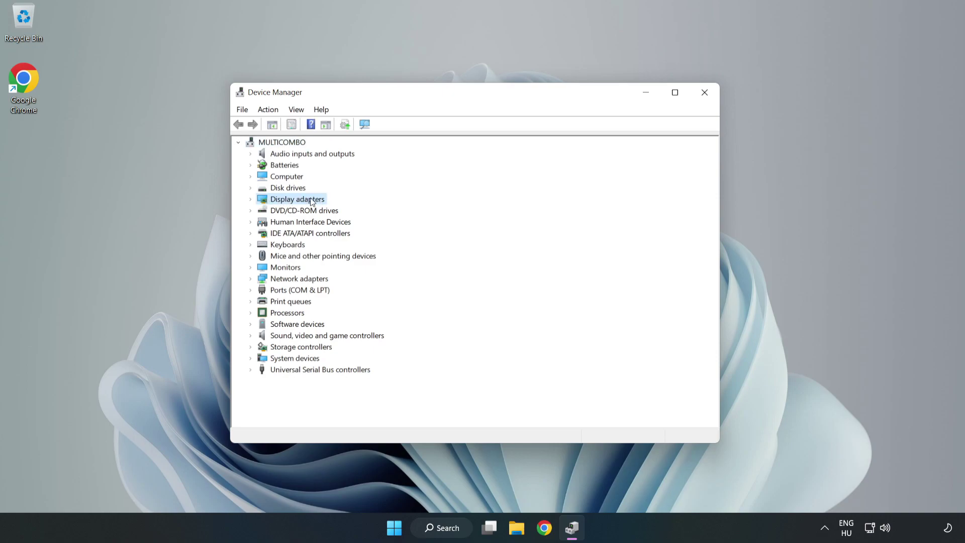
pyautogui.click(251, 200)
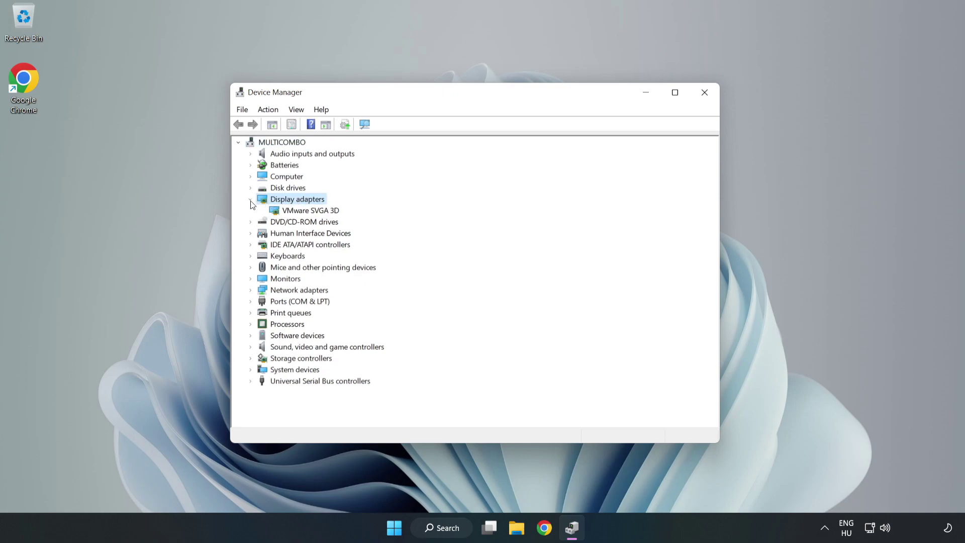
pyautogui.click(310, 211)
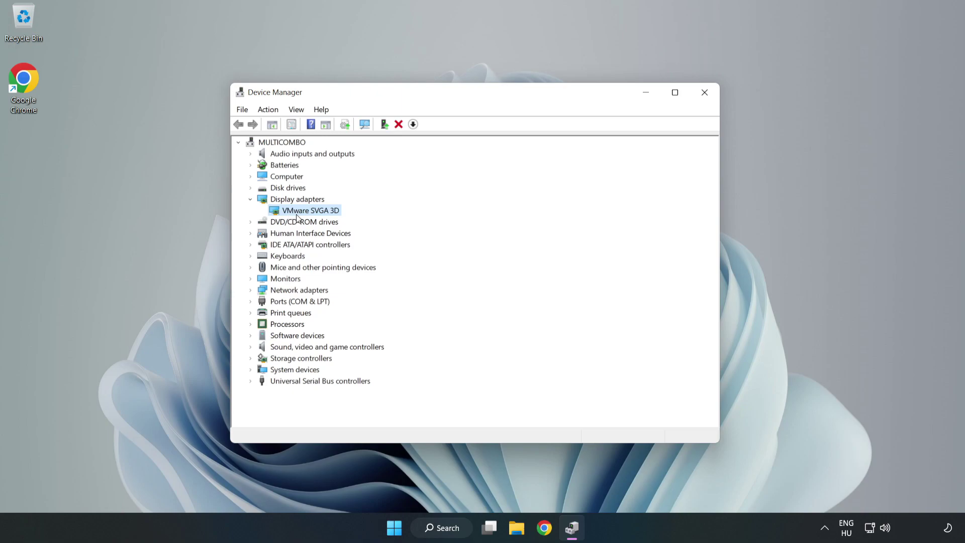
# Search automatically for a VMware SVGA 3D driver update, confirm the best is installed, close Device Manager
pyautogui.rightClick(308, 212)
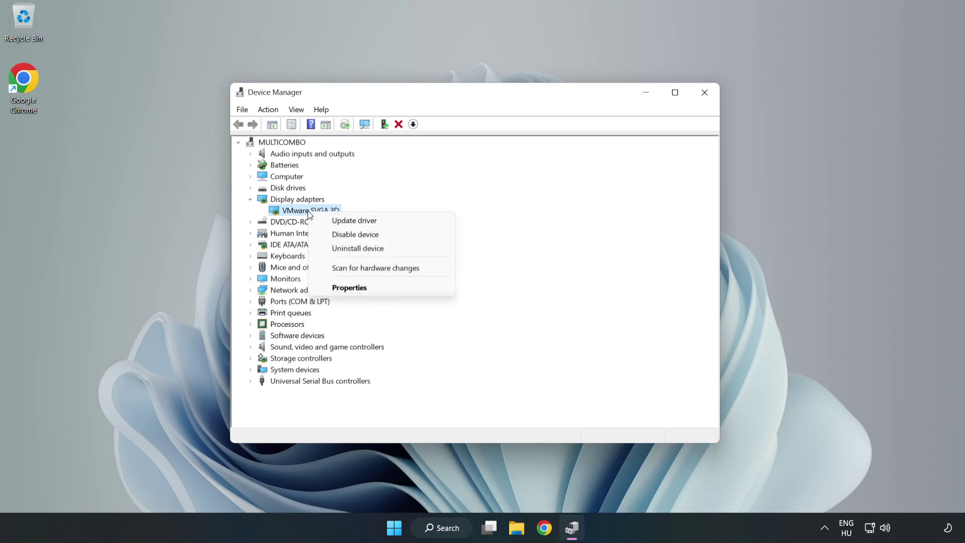
pyautogui.click(364, 224)
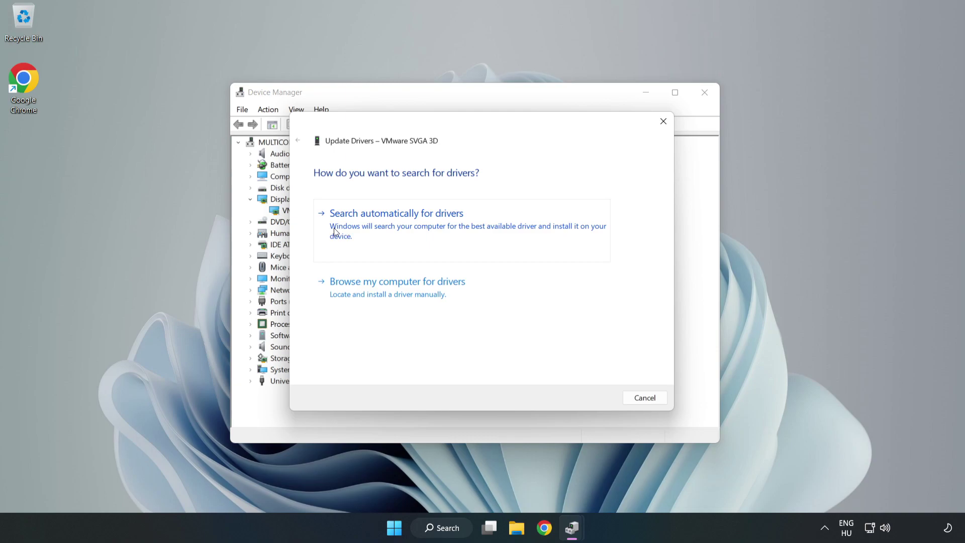
pyautogui.click(398, 227)
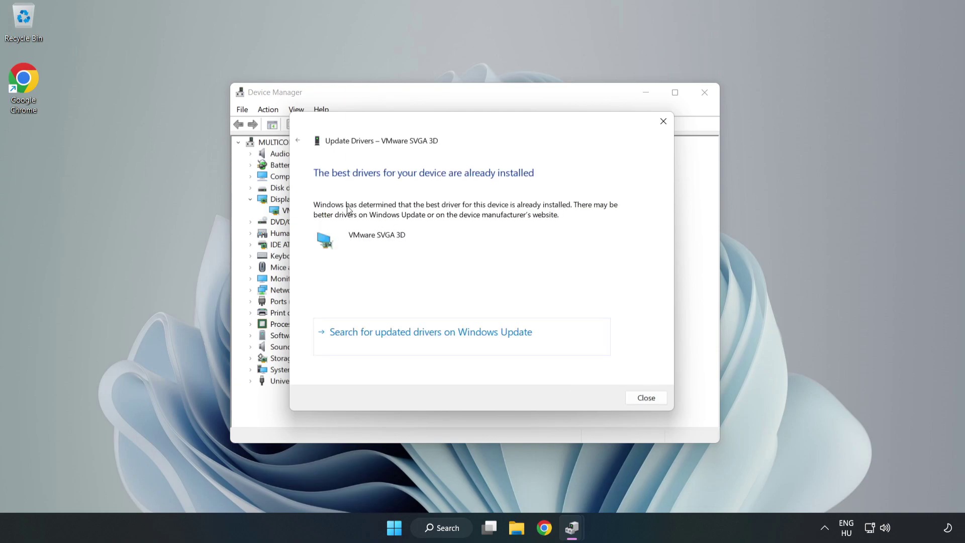
pyautogui.click(652, 401)
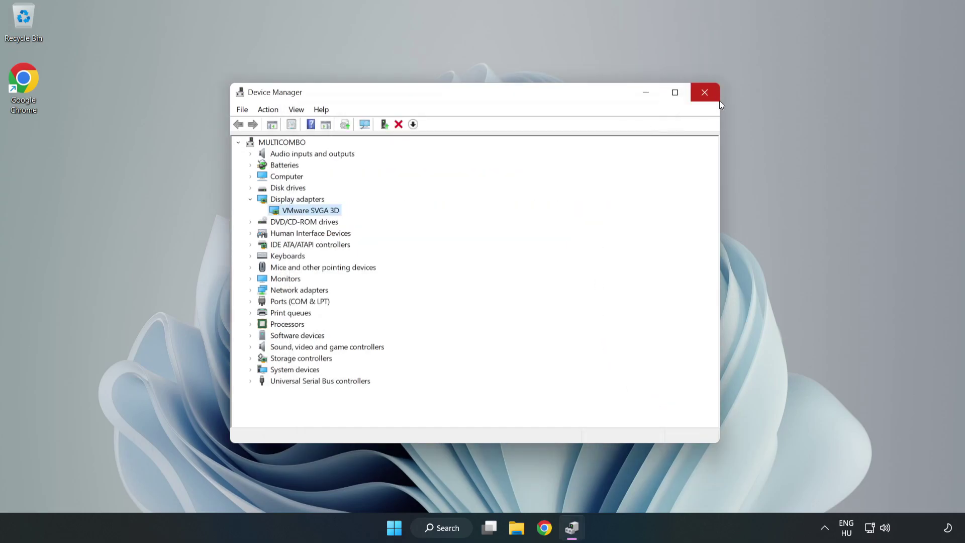
pyautogui.click(705, 93)
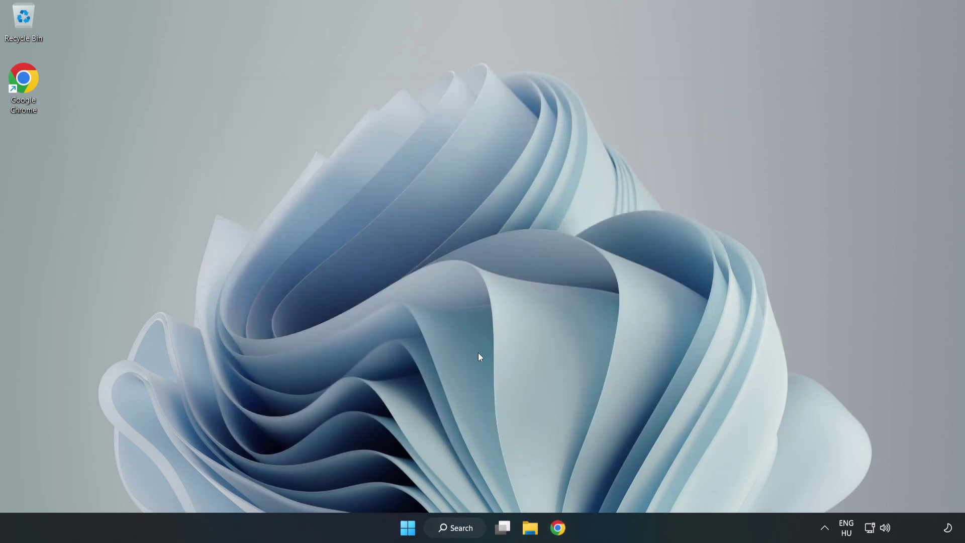
# Open Game Mode settings from a 'game mode' search and confirm Game Mode is On
pyautogui.click(467, 532)
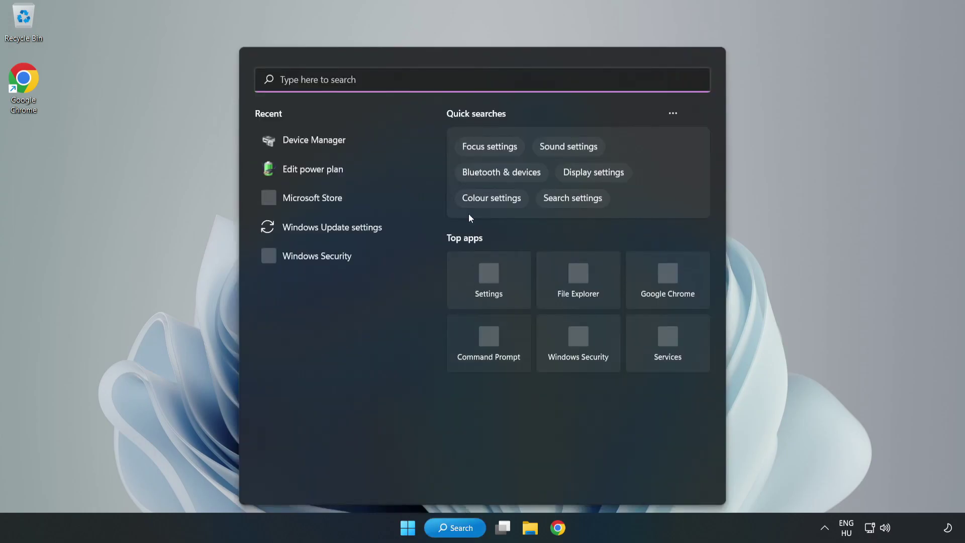
pyautogui.write('game mode')
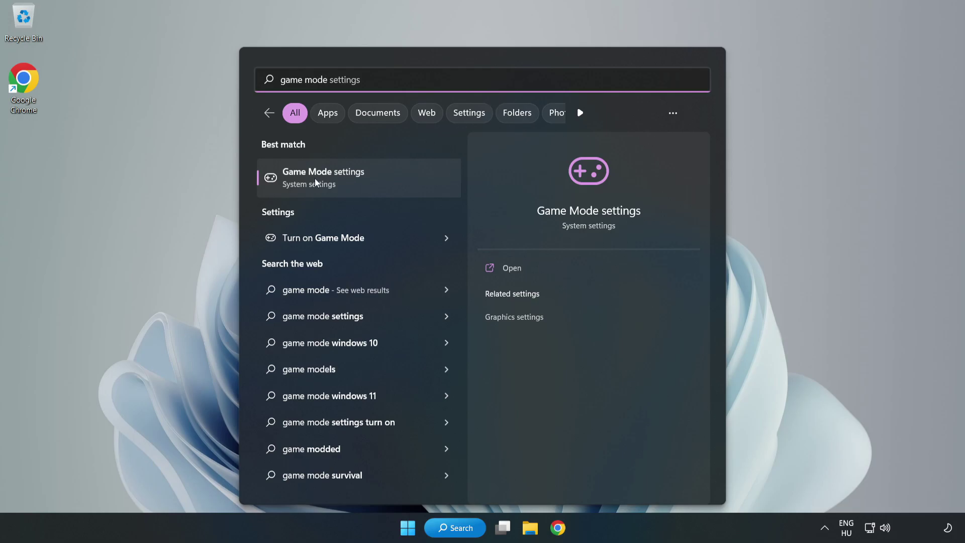
pyautogui.click(345, 181)
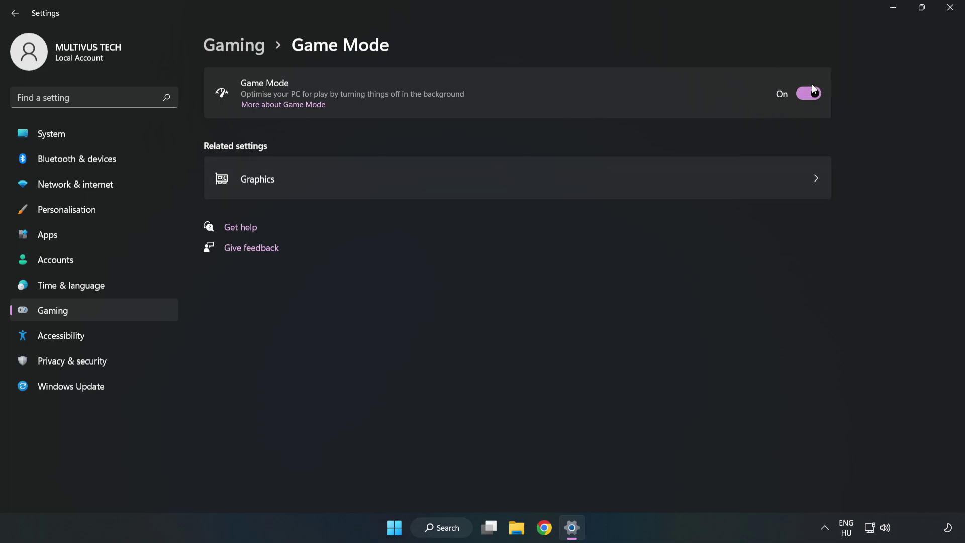
# Turn Off the Xbox Game Bar controller-button option, then close Settings
pyautogui.click(246, 53)
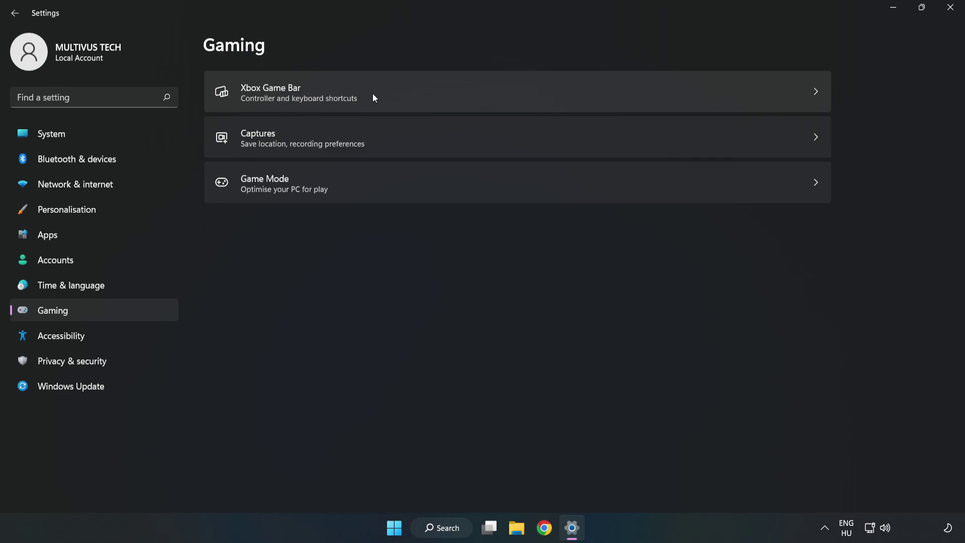
pyautogui.click(409, 91)
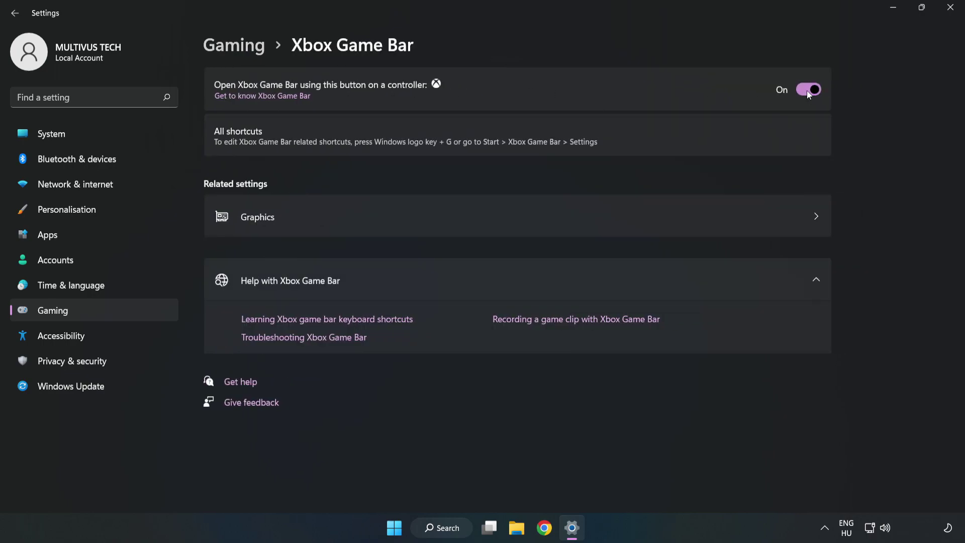
pyautogui.click(807, 92)
pyautogui.click(952, 15)
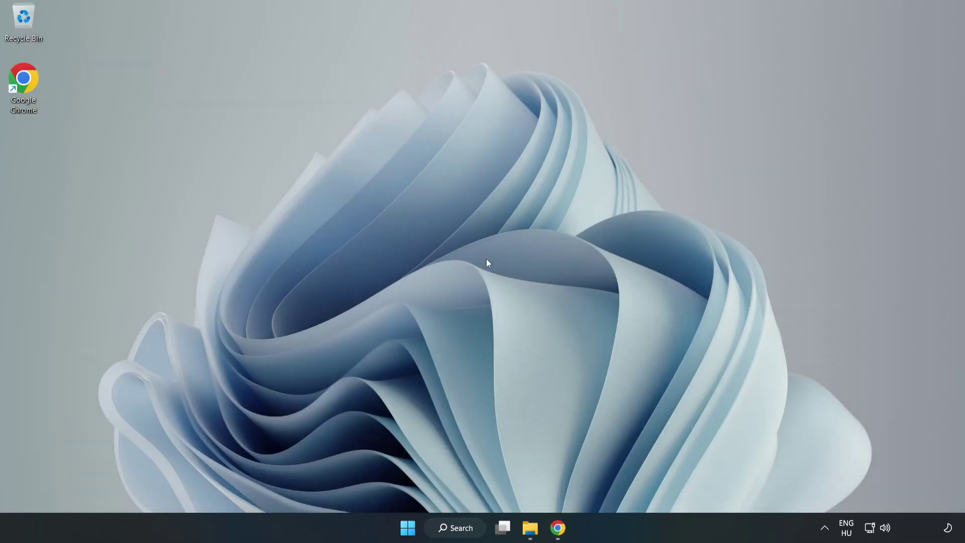
# Open Task Manager from the Start button's menu and end the Google Chrome process group
pyautogui.rightClick(410, 533)
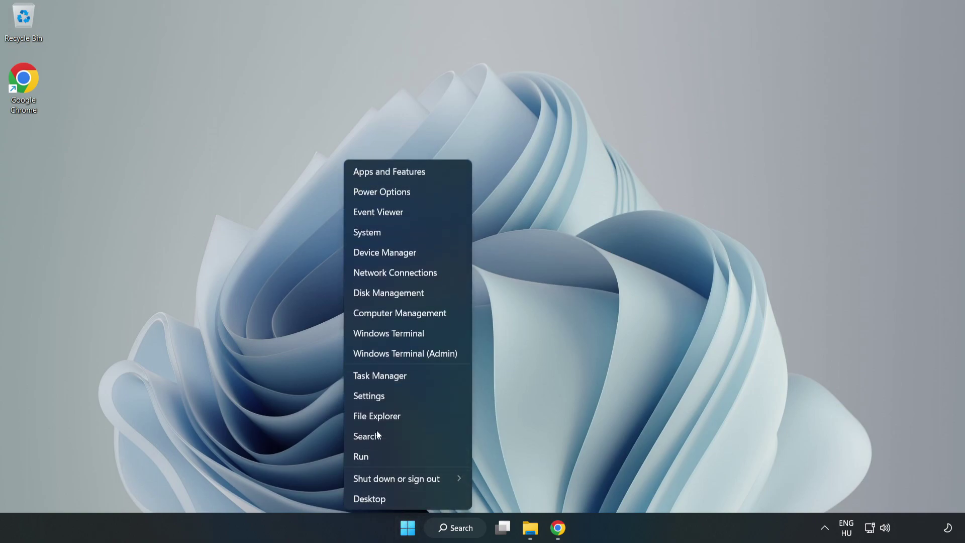
pyautogui.click(422, 376)
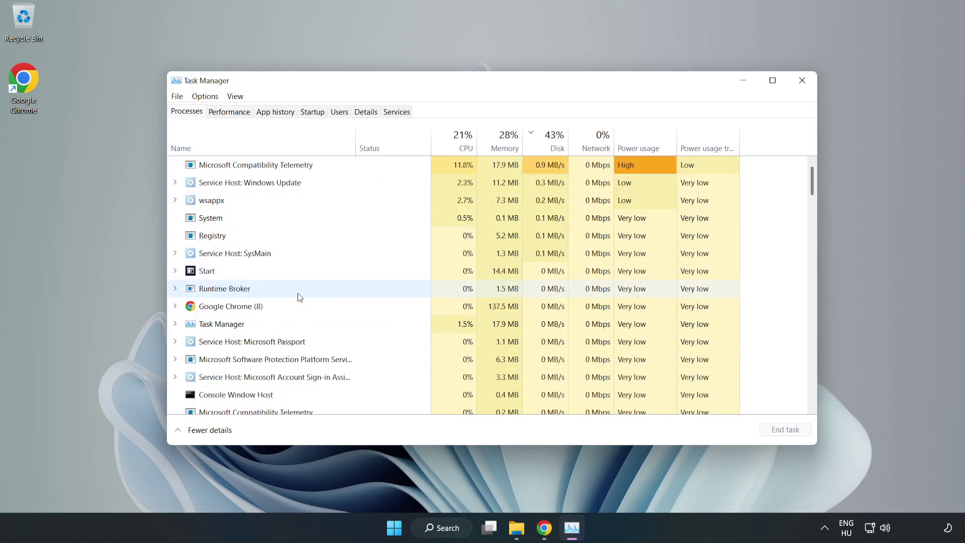
pyautogui.click(261, 308)
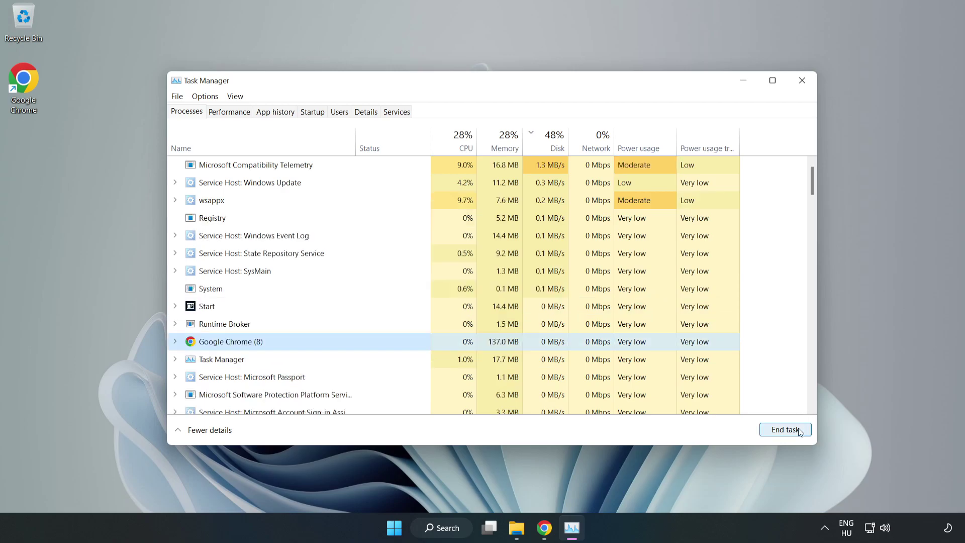
pyautogui.click(781, 430)
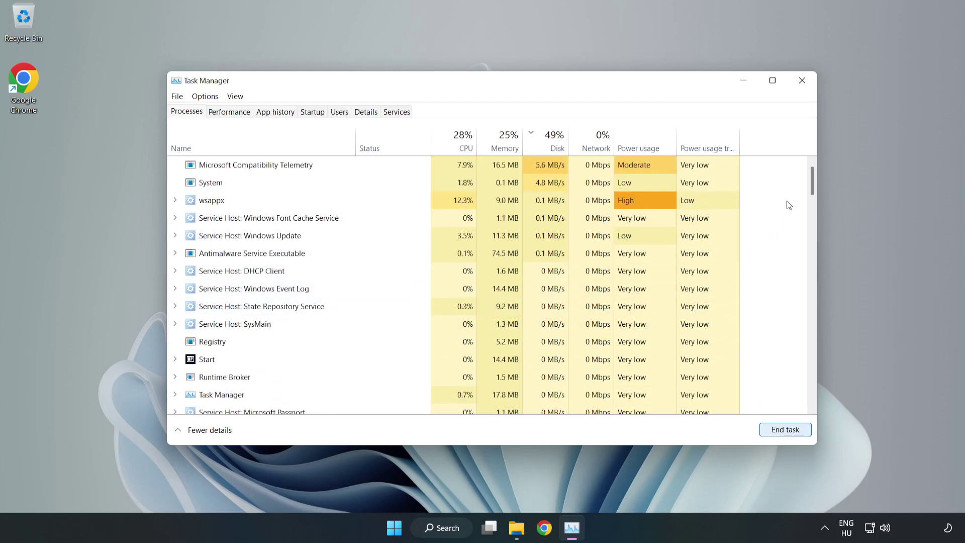
pyautogui.moveTo(815, 183); pyautogui.dragTo(803, 161)
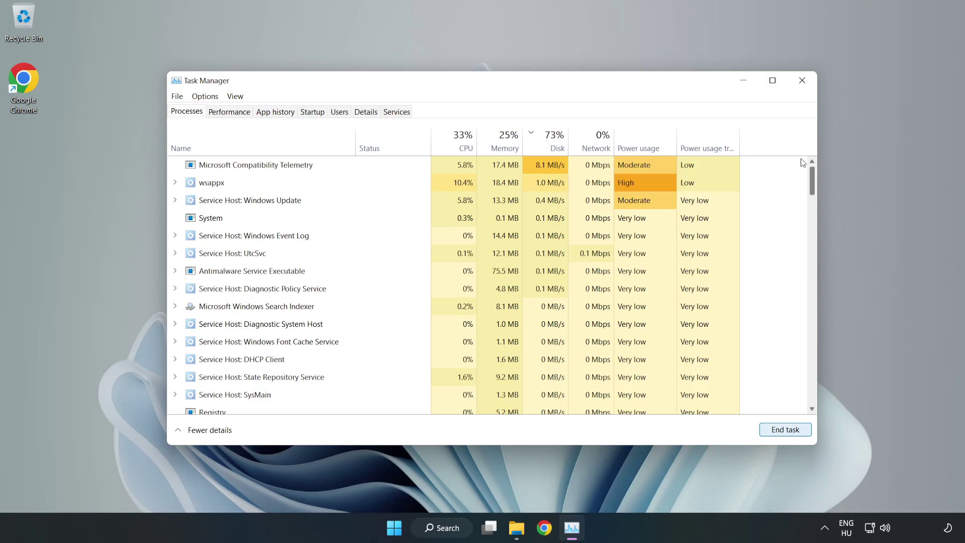
# Disable Cortana, Phone Link, Terminal and Xbox App Services at startup, then close Task Manager
pyautogui.click(314, 112)
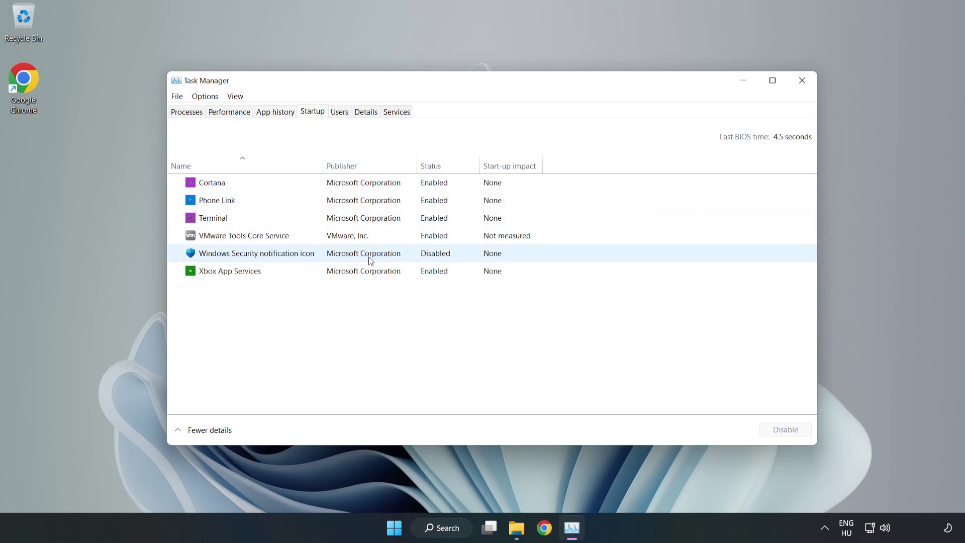
pyautogui.click(364, 182)
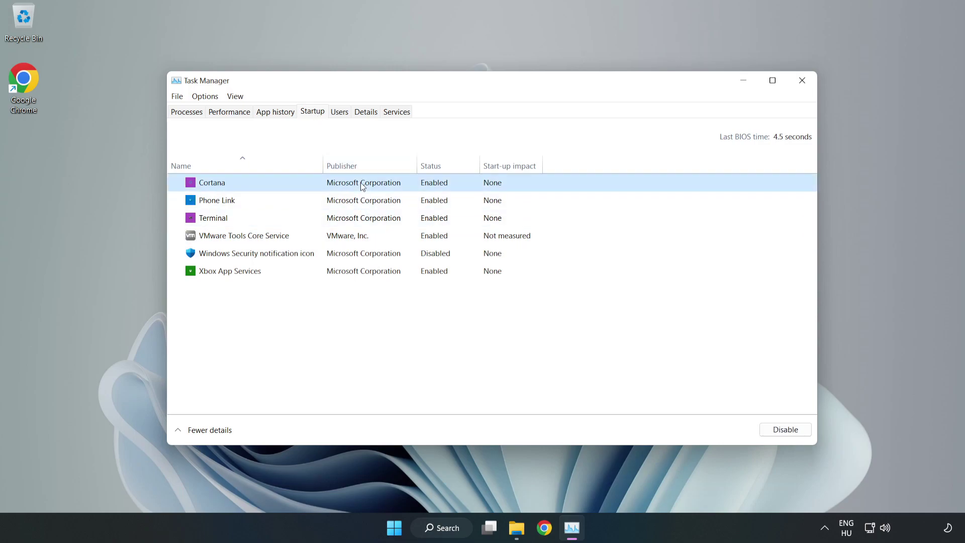
pyautogui.click(776, 434)
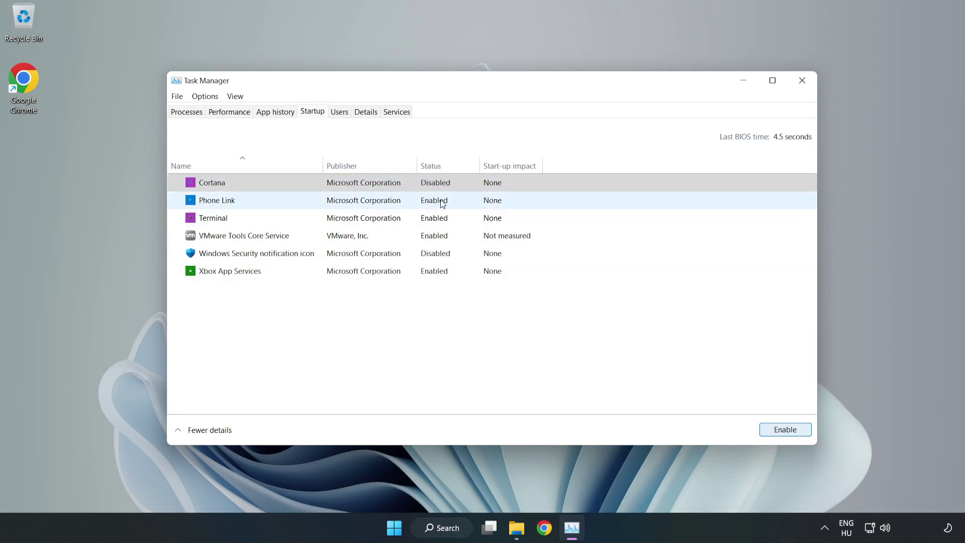
pyautogui.click(442, 204)
pyautogui.click(779, 430)
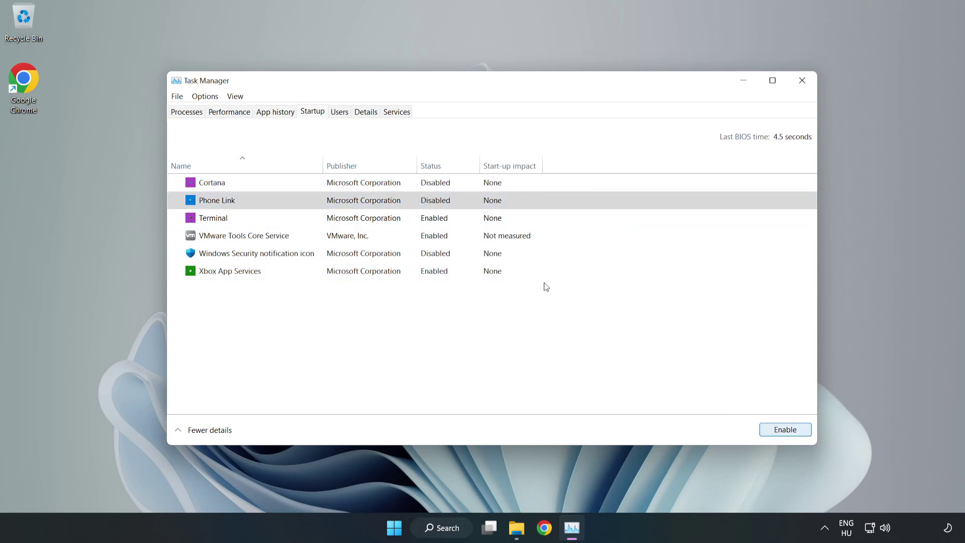
pyautogui.click(444, 222)
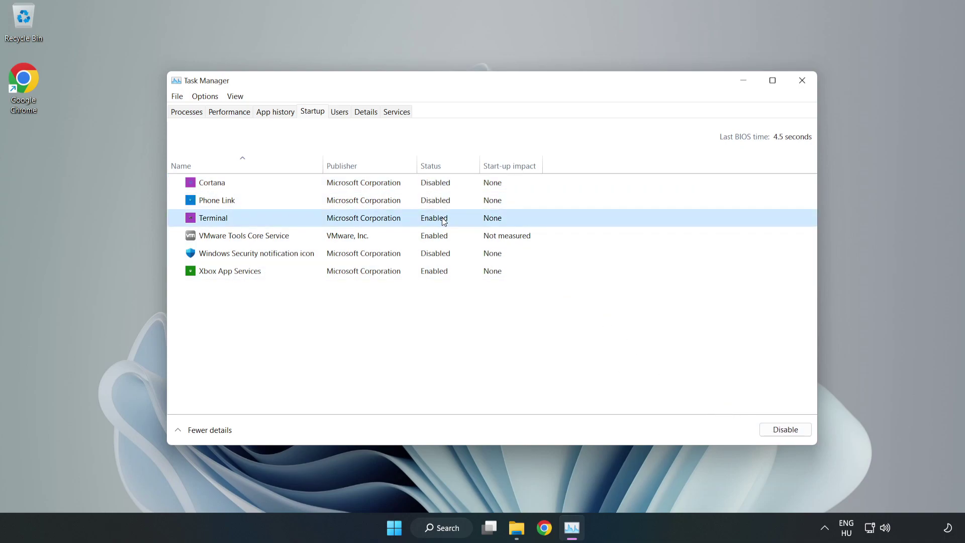
pyautogui.click(789, 432)
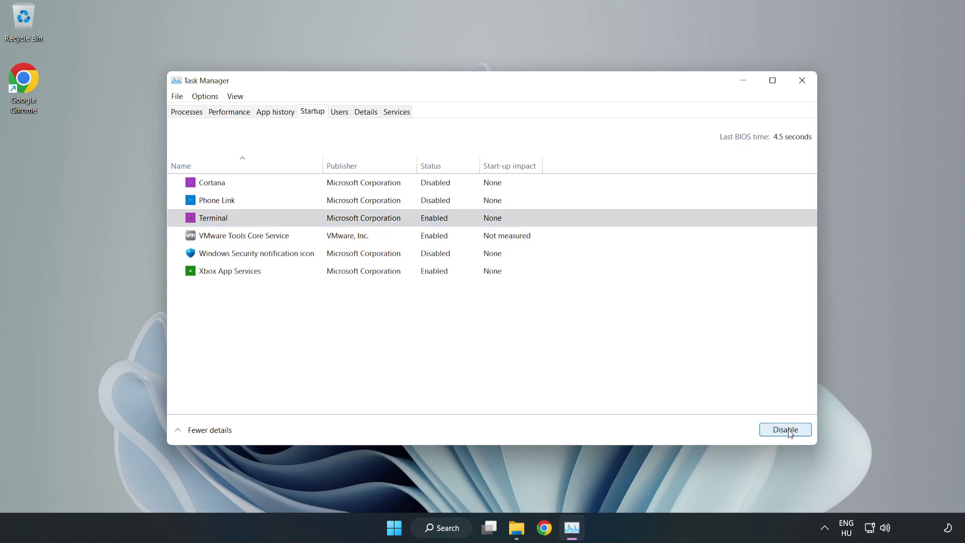
pyautogui.click(331, 272)
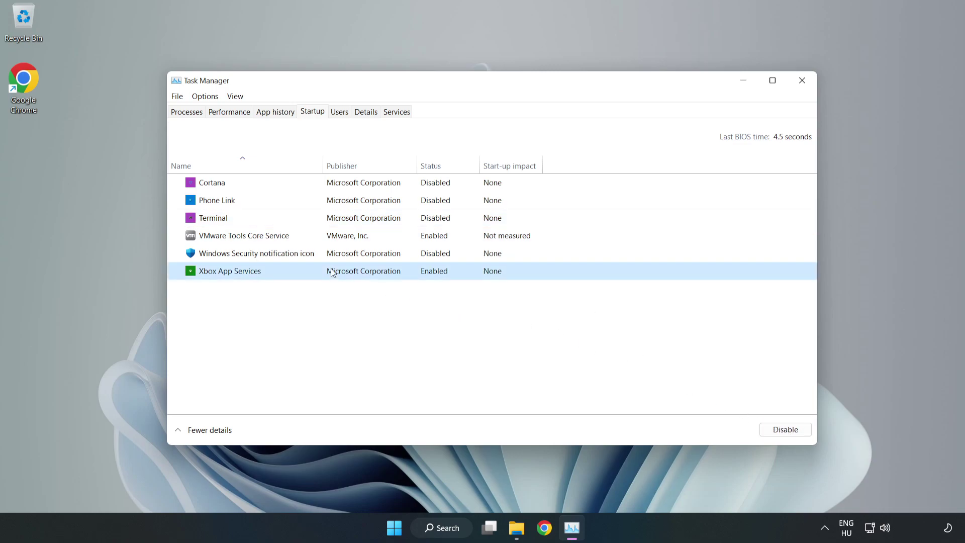
pyautogui.click(768, 432)
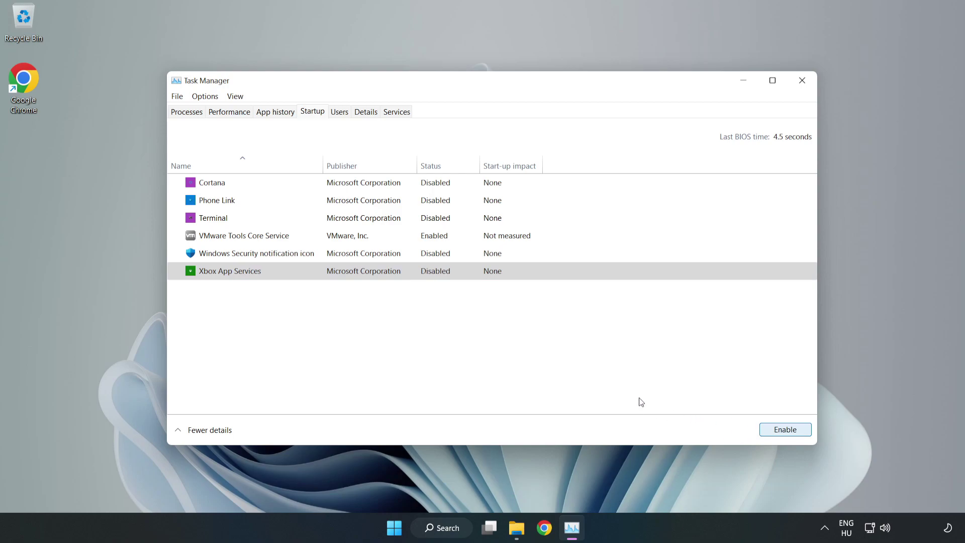
pyautogui.click(802, 85)
# Close Task Manager, check for updates in Windows Update settings (up to date, 09:37), then close Settings
pyautogui.click(802, 85)
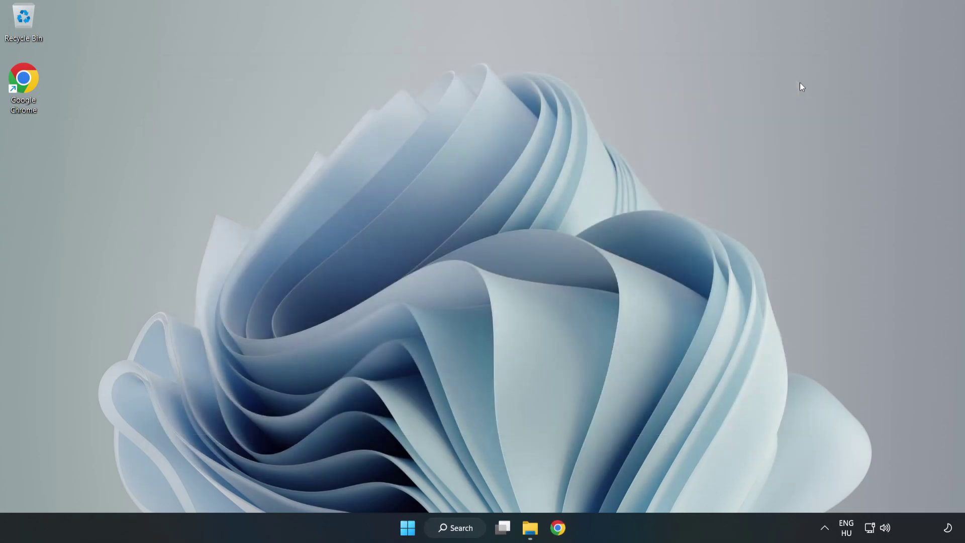
pyautogui.click(461, 531)
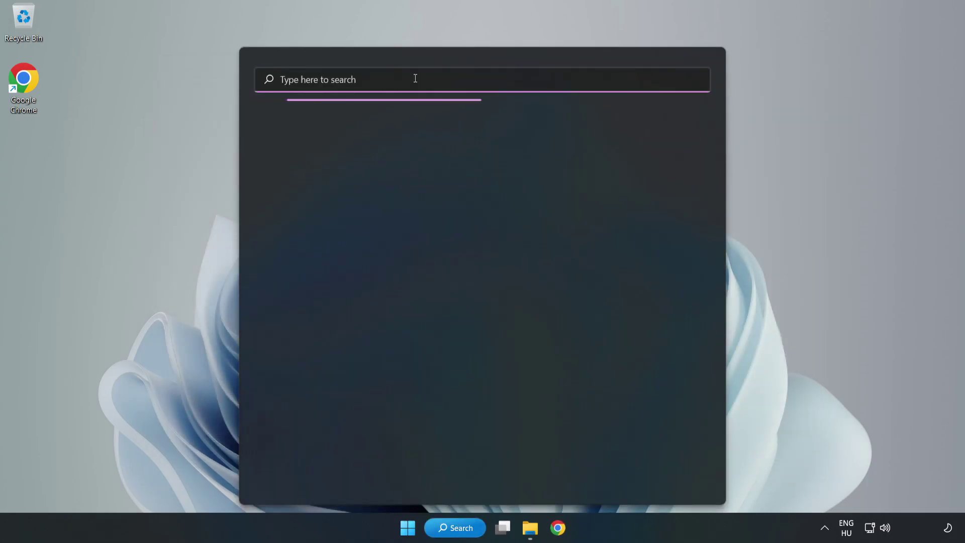
pyautogui.write('update')
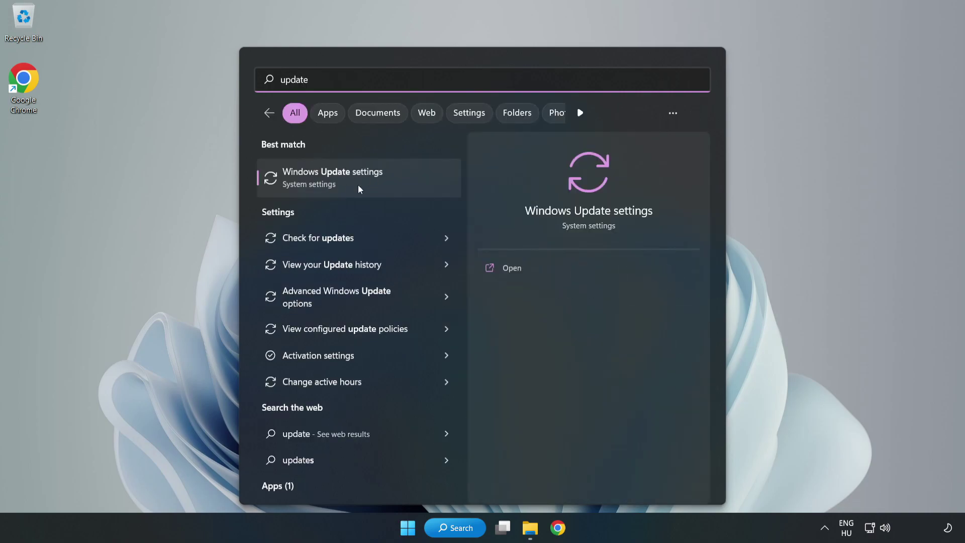
pyautogui.click(393, 187)
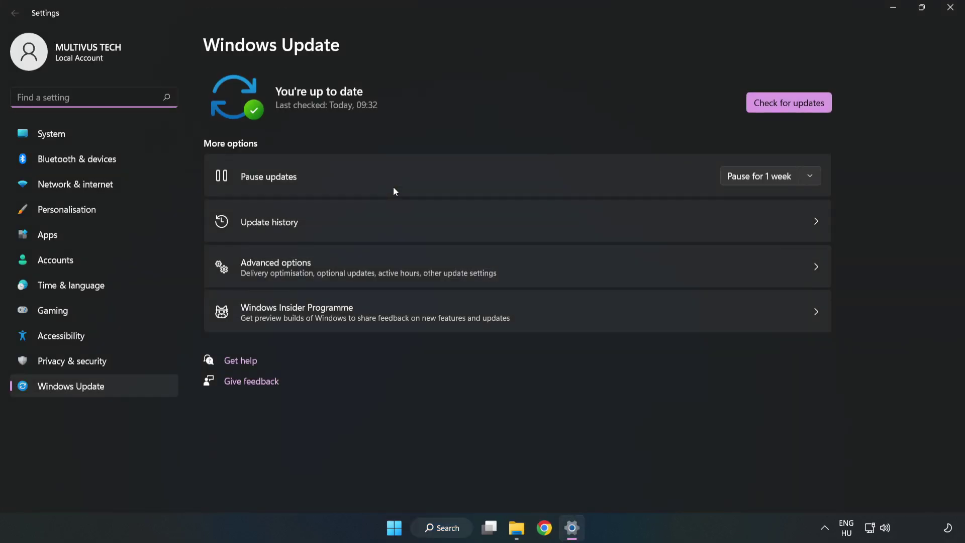
pyautogui.click(776, 106)
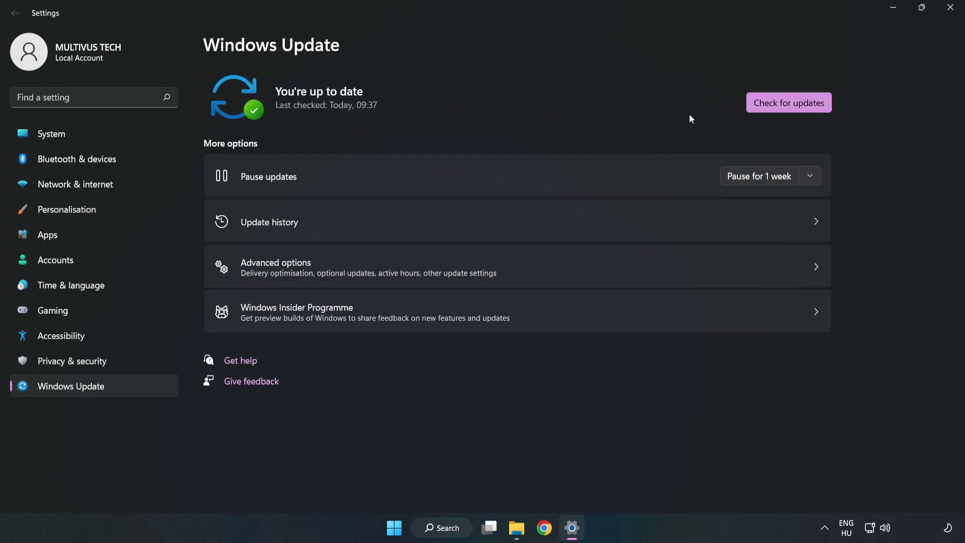
pyautogui.click(949, 9)
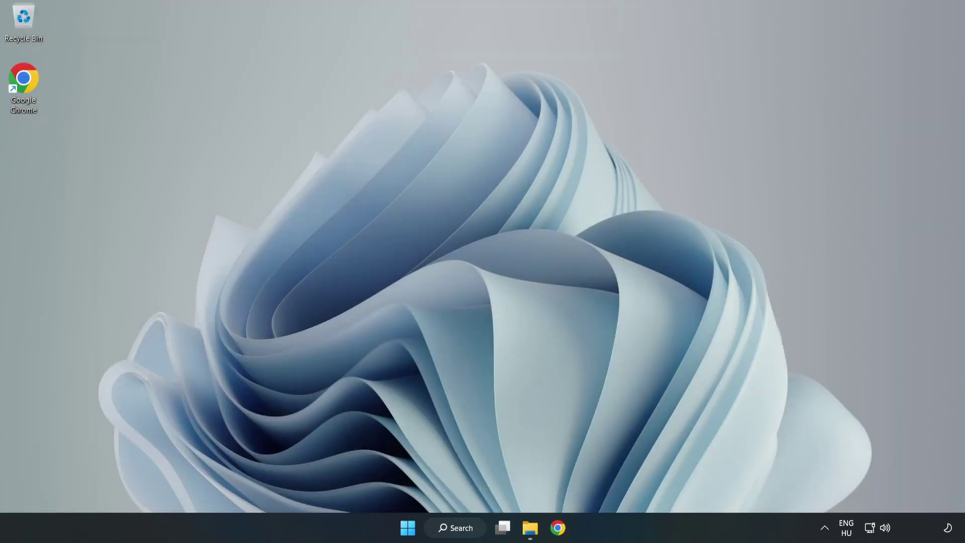
# Open Registry Editor and navigate to HKEY_CURRENT_USER\System\GameConfigStore
pyautogui.click(471, 532)
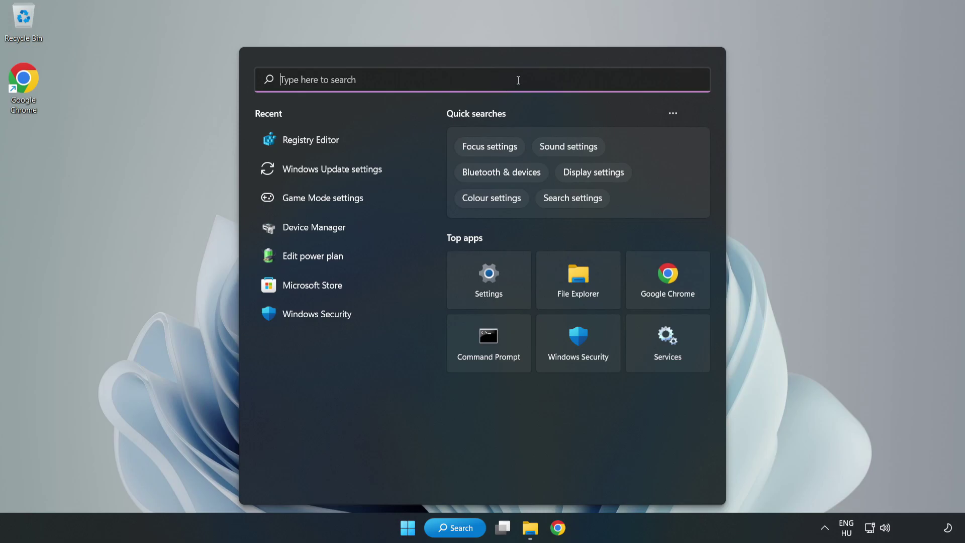
pyautogui.write('regedit')
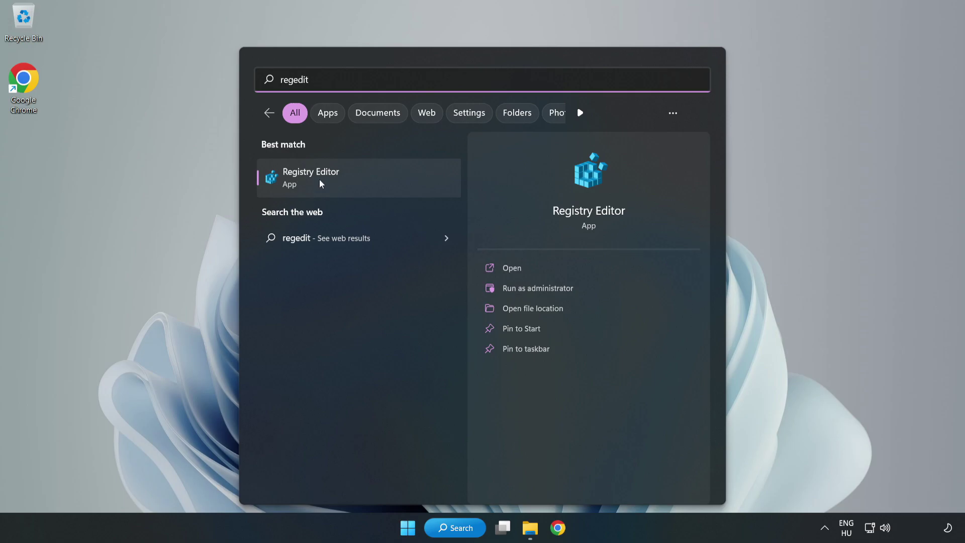
pyautogui.click(369, 179)
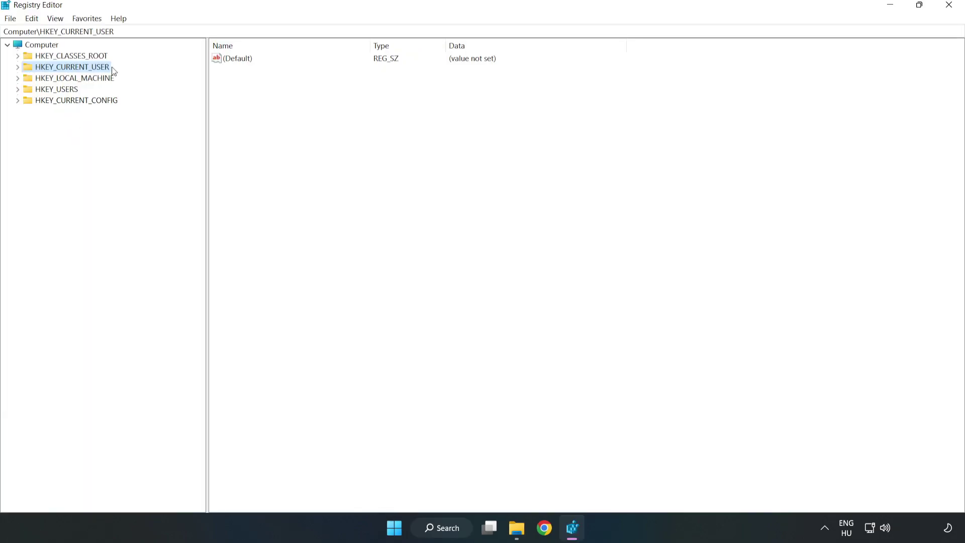
pyautogui.click(19, 68)
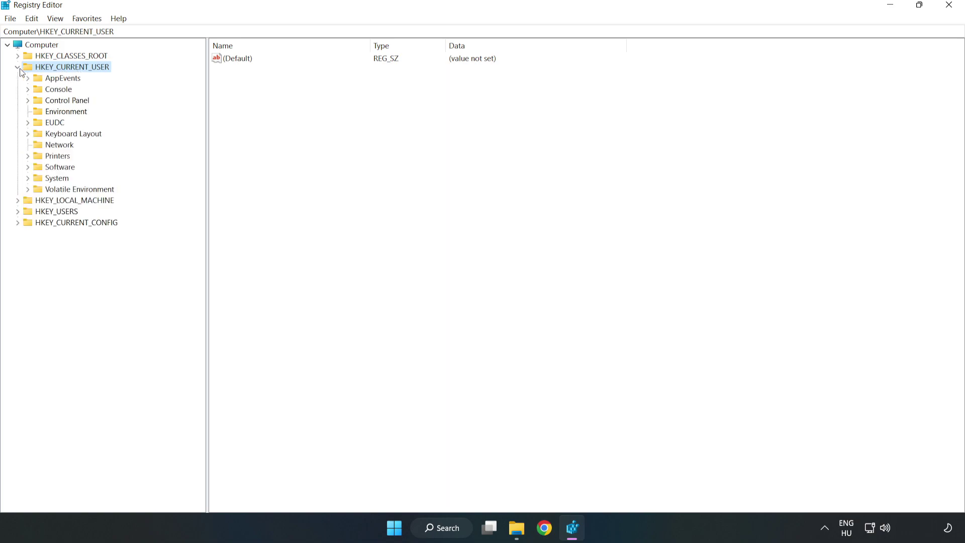
pyautogui.click(28, 179)
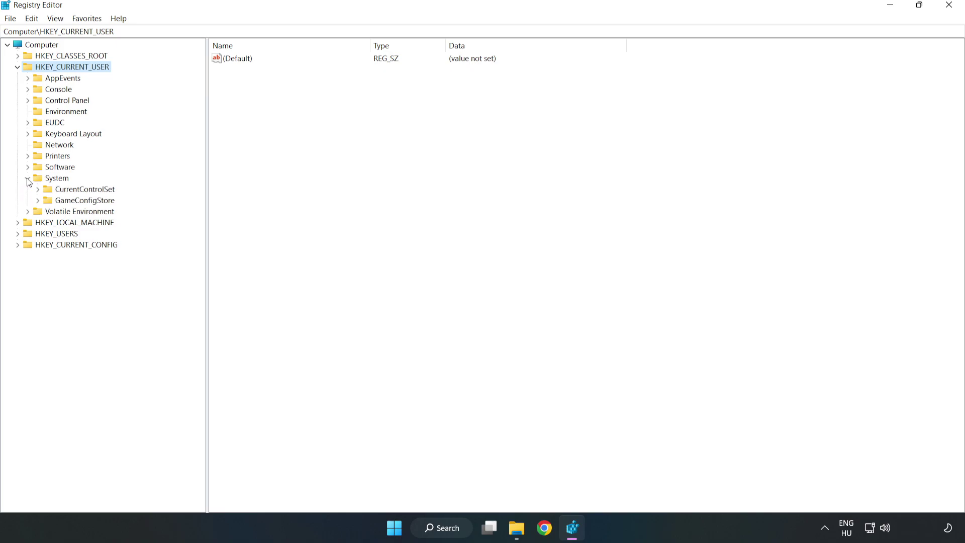
pyautogui.click(82, 202)
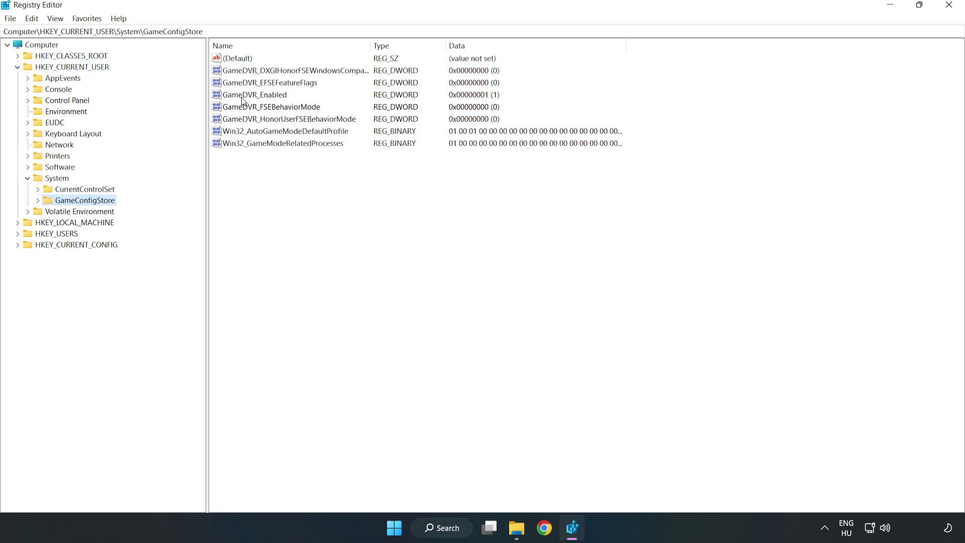
# Change the GameDVR_Enabled value data from 1 to 0
pyautogui.click(219, 99)
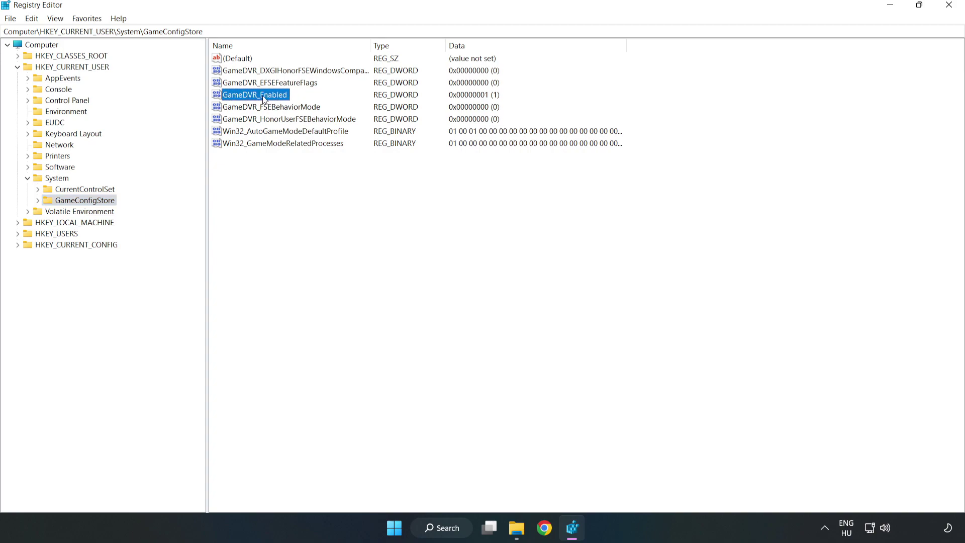
pyautogui.rightClick(263, 100)
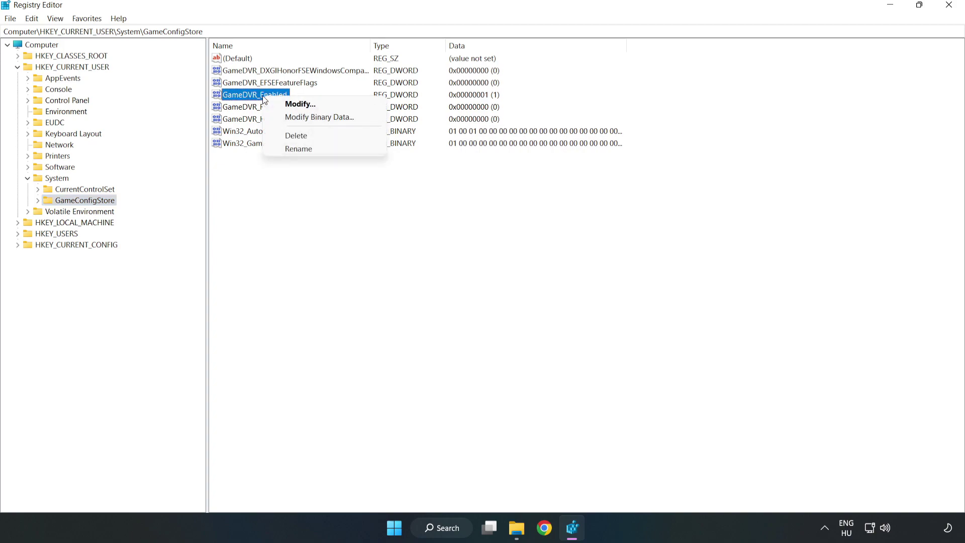
pyautogui.click(308, 105)
pyautogui.moveTo(193, 64); pyautogui.dragTo(536, 202)
pyautogui.click(404, 262)
pyautogui.moveTo(404, 262); pyautogui.dragTo(334, 251)
pyautogui.write('0')
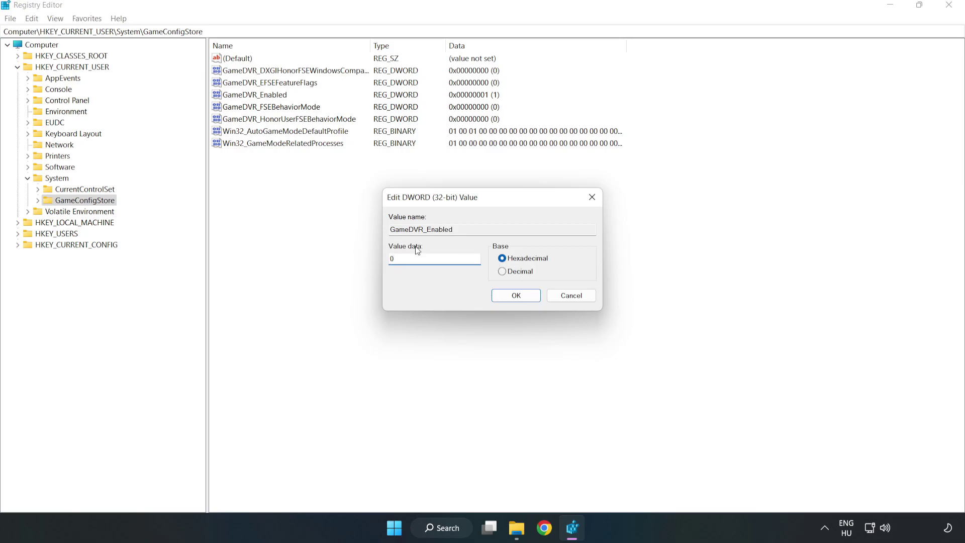
pyautogui.click(516, 296)
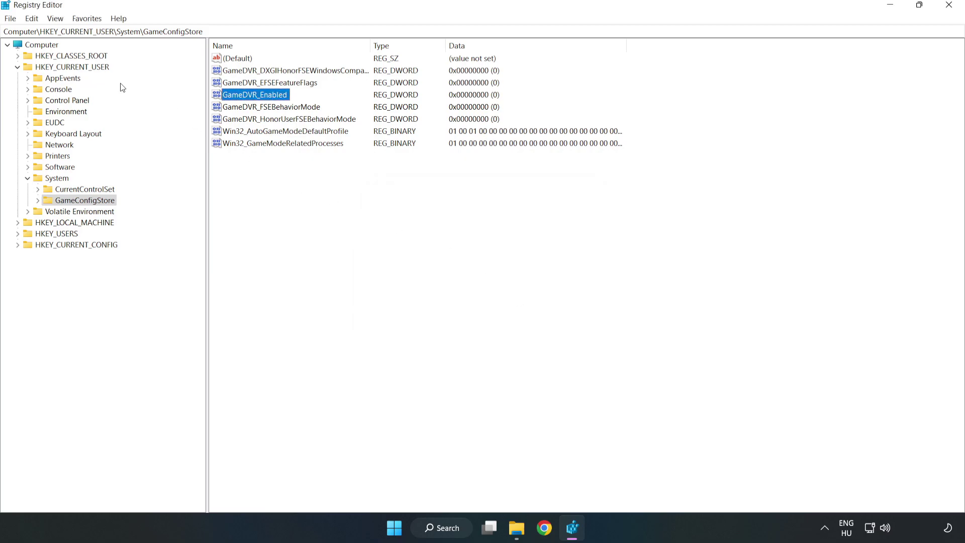
# Navigate the registry tree to HKLM\SOFTWARE\Microsoft\PolicyManager\default\ApplicationManagement\AllowGameDVR
pyautogui.click(17, 67)
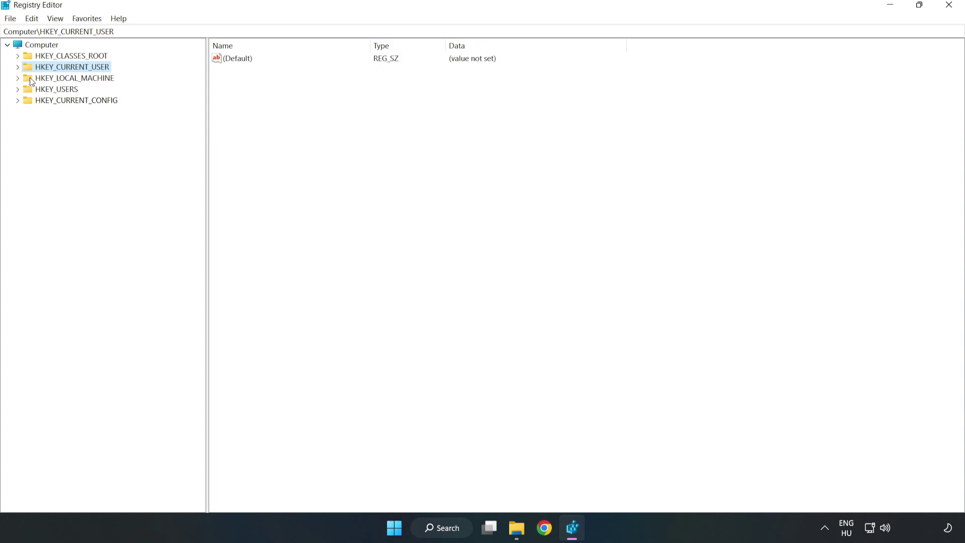
pyautogui.doubleClick(25, 81)
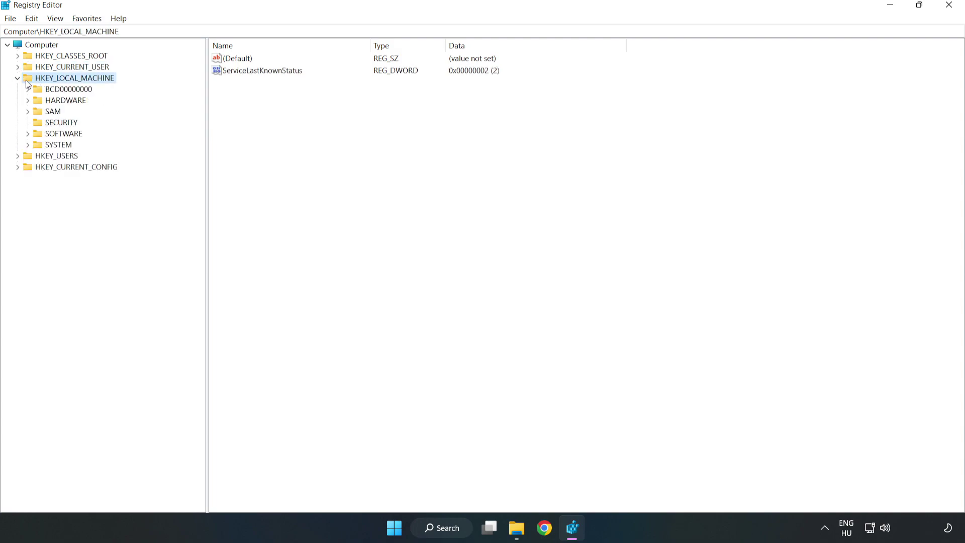
pyautogui.click(28, 133)
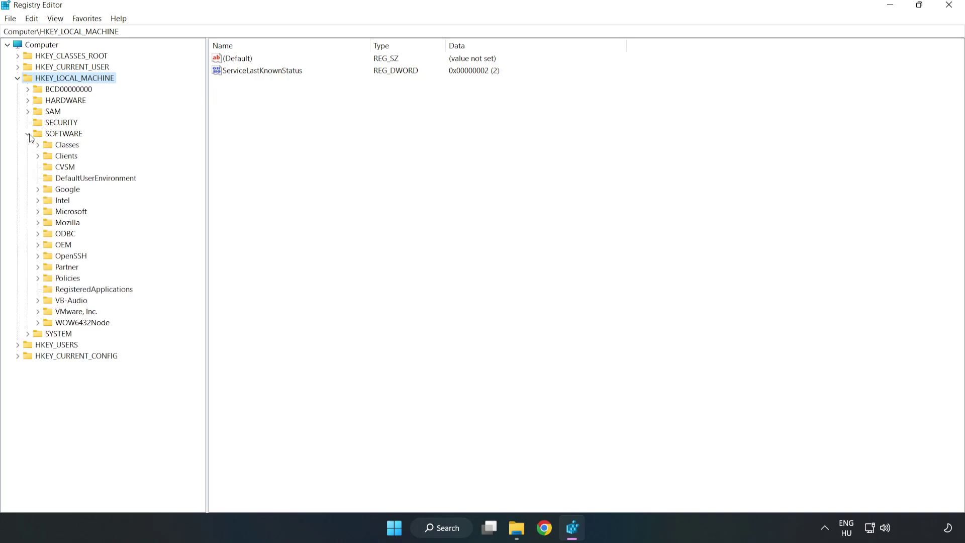
pyautogui.click(37, 212)
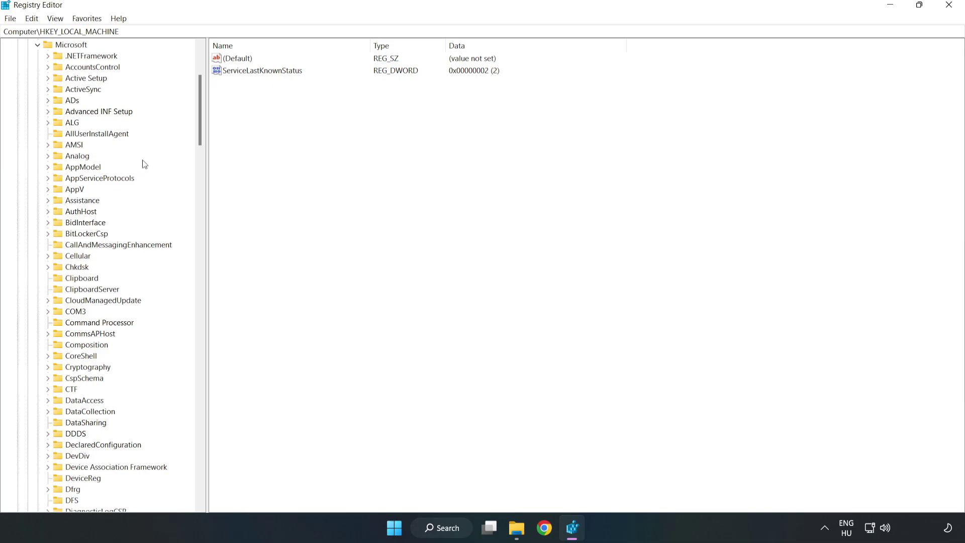
pyautogui.moveTo(198, 129); pyautogui.dragTo(220, 358)
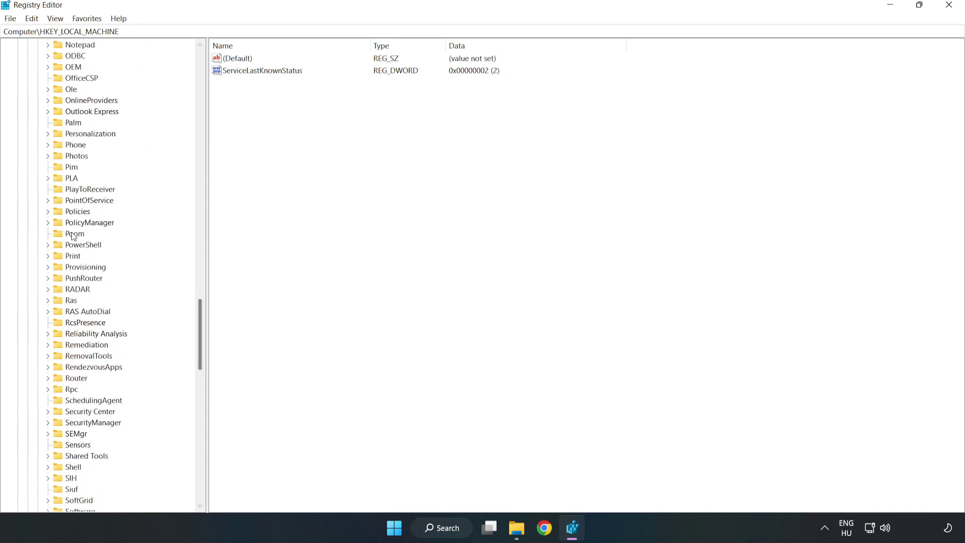
pyautogui.click(48, 222)
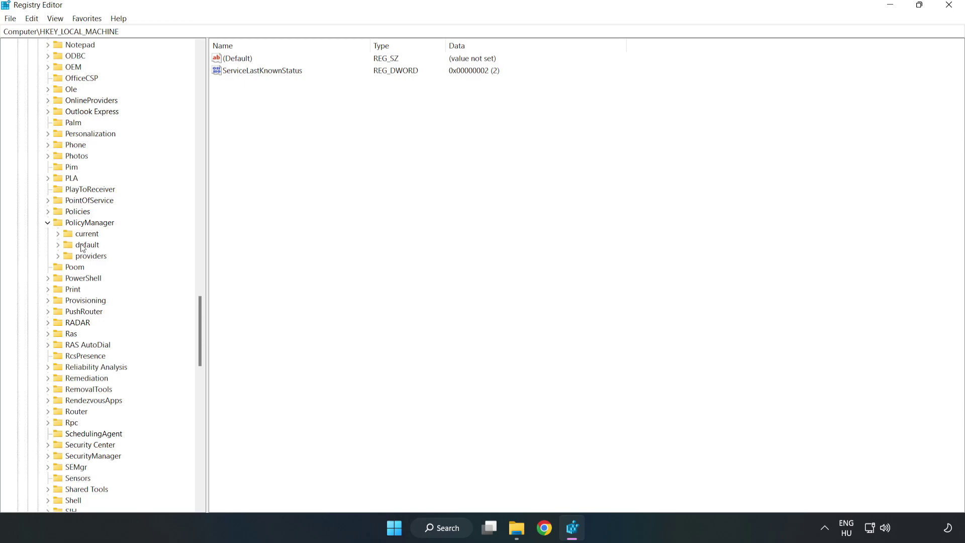
pyautogui.click(58, 244)
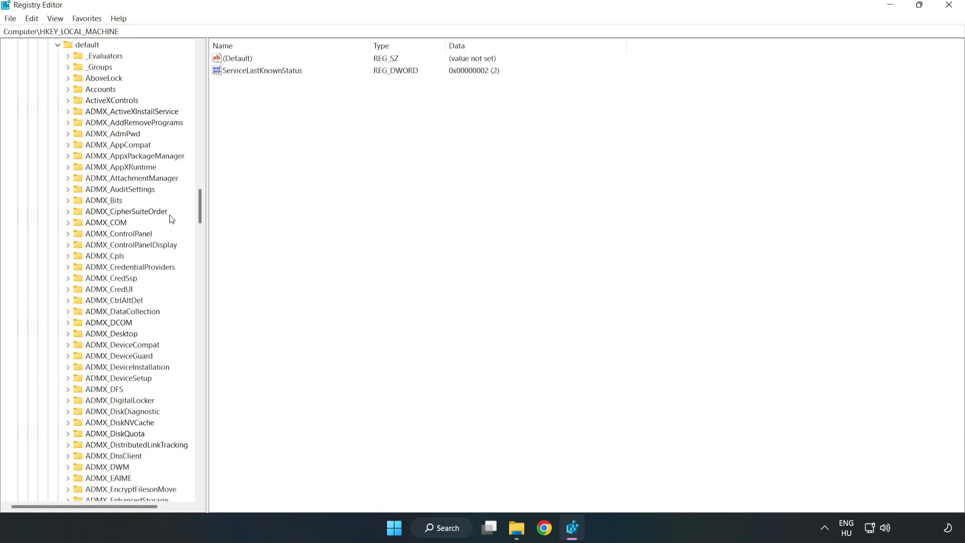
pyautogui.moveTo(200, 207); pyautogui.dragTo(195, 319)
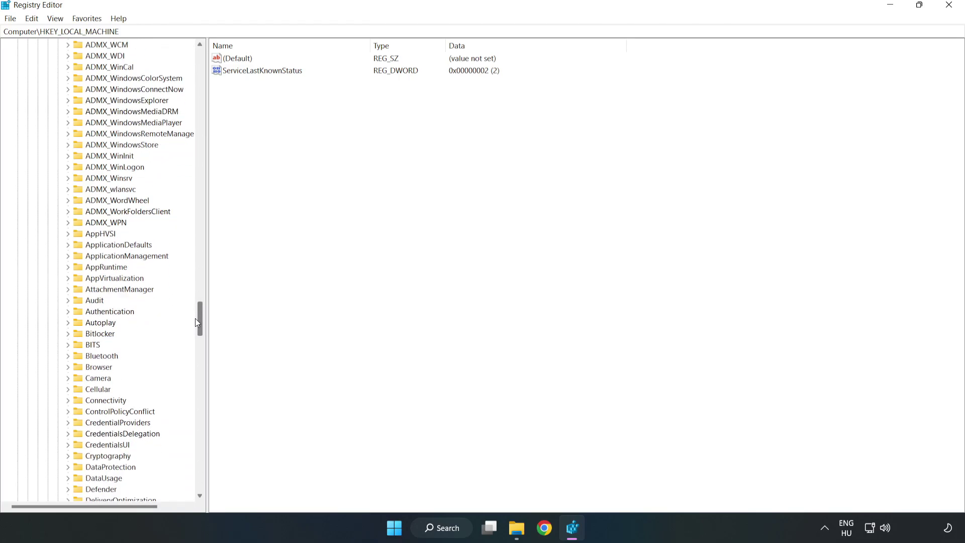
pyautogui.click(71, 255)
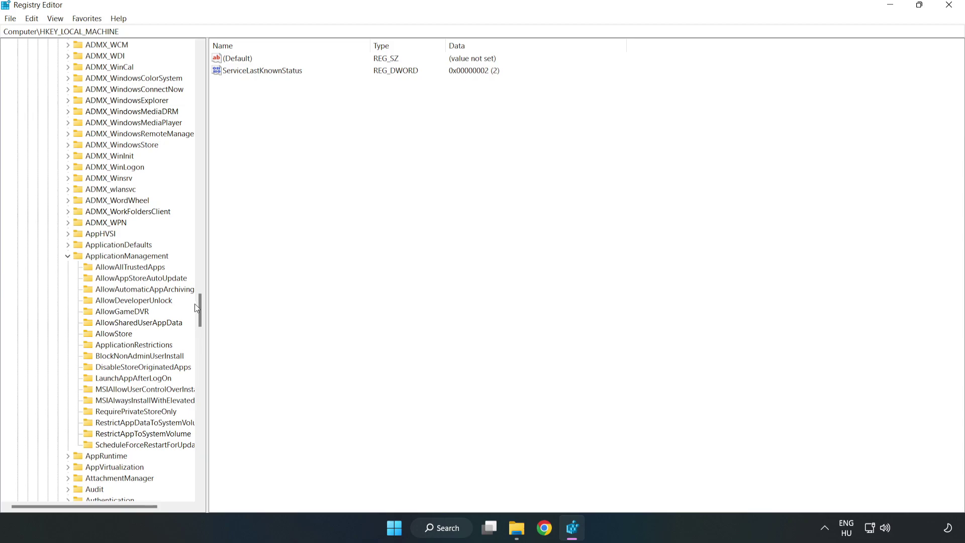
pyautogui.click(112, 312)
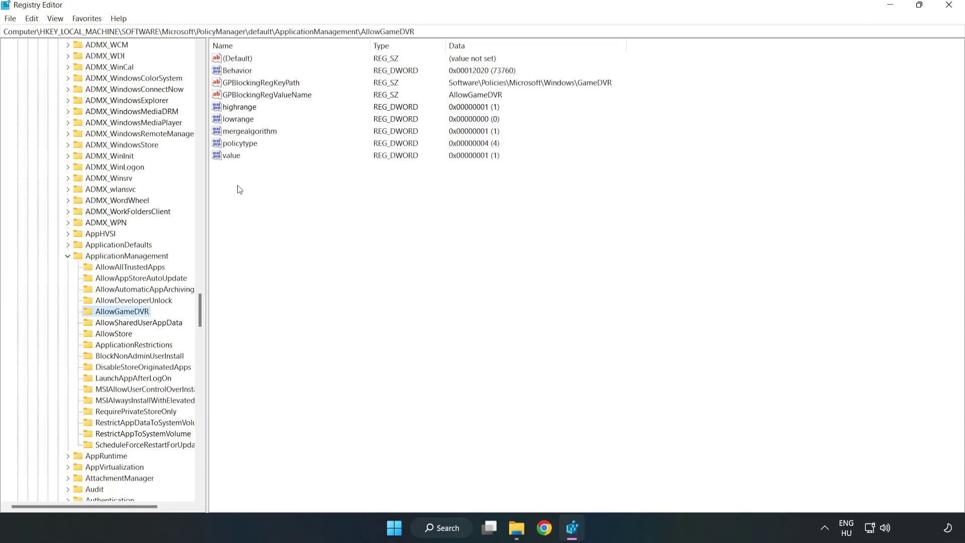
# Change AllowGameDVR's value data from 1 to 0, then close Registry Editor
pyautogui.click(225, 158)
pyautogui.rightClick(236, 160)
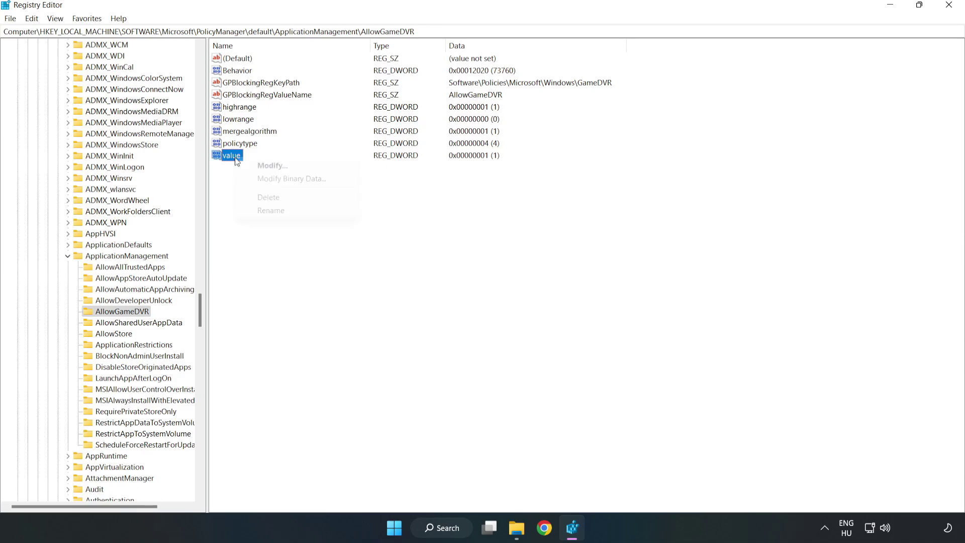
pyautogui.click(276, 169)
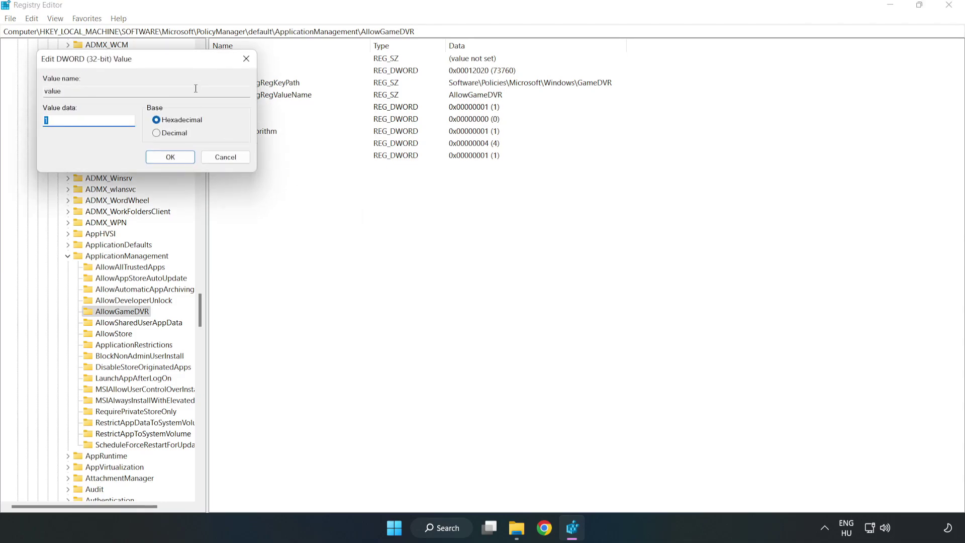
pyautogui.moveTo(176, 66); pyautogui.dragTo(491, 200)
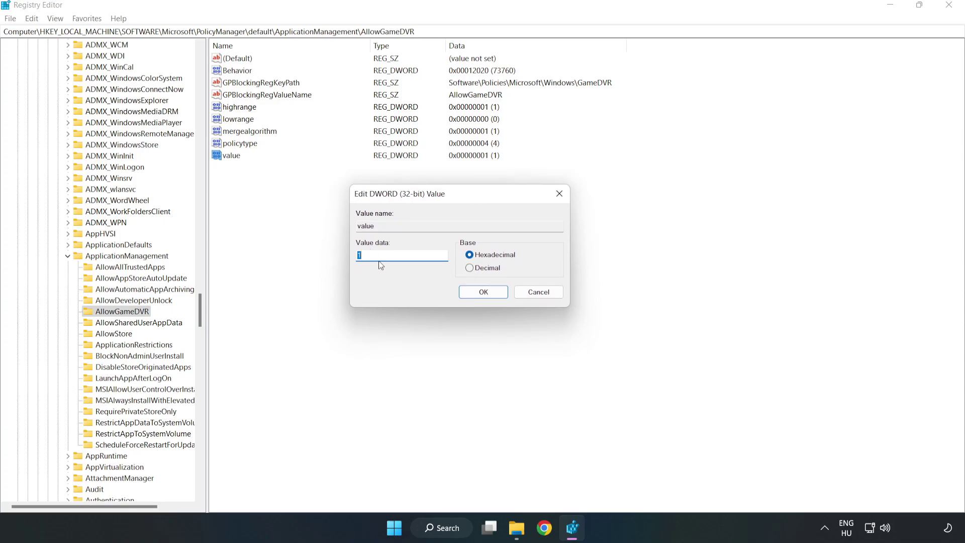
pyautogui.write('0')
pyautogui.click(486, 293)
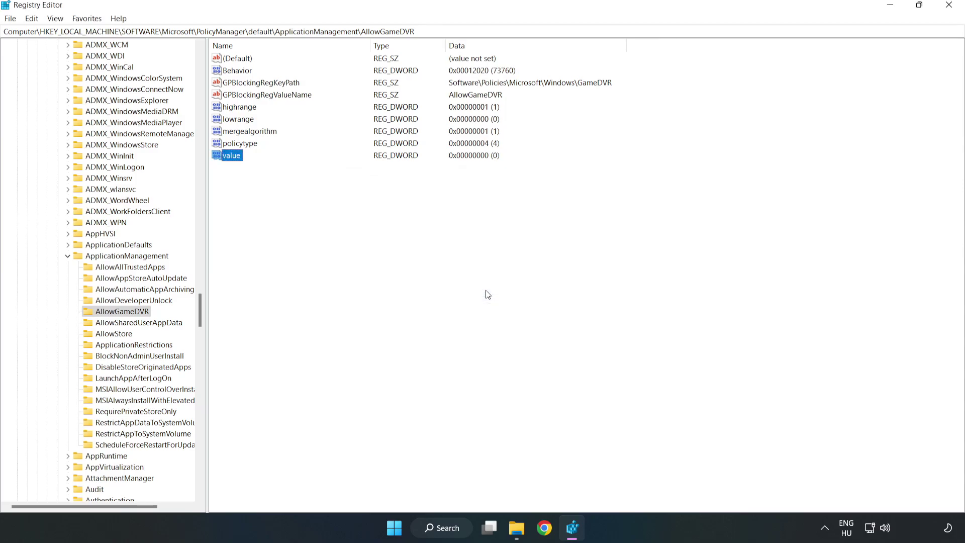
pyautogui.click(949, 6)
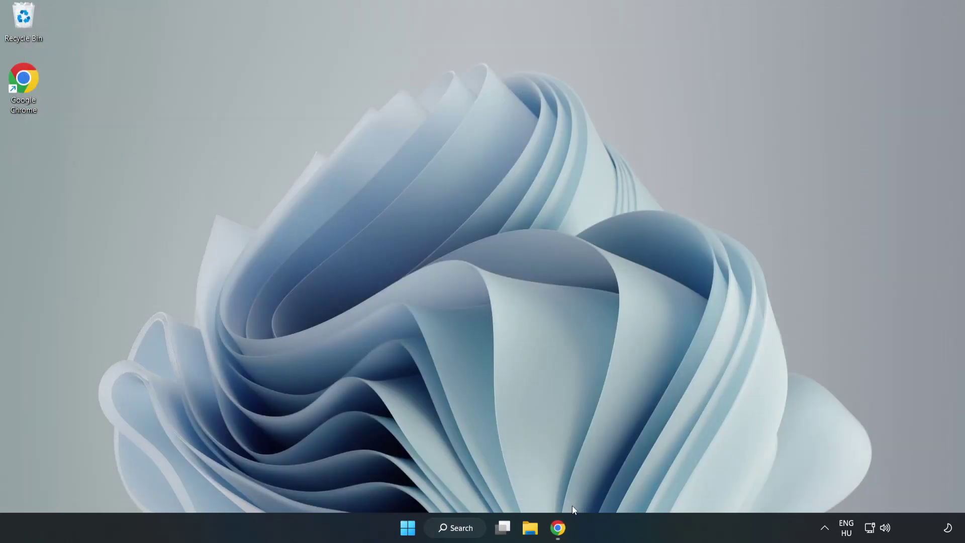
# Download dxwebsetup.exe from the DirectX End-User Runtime page in Chrome and run it
pyautogui.click(559, 534)
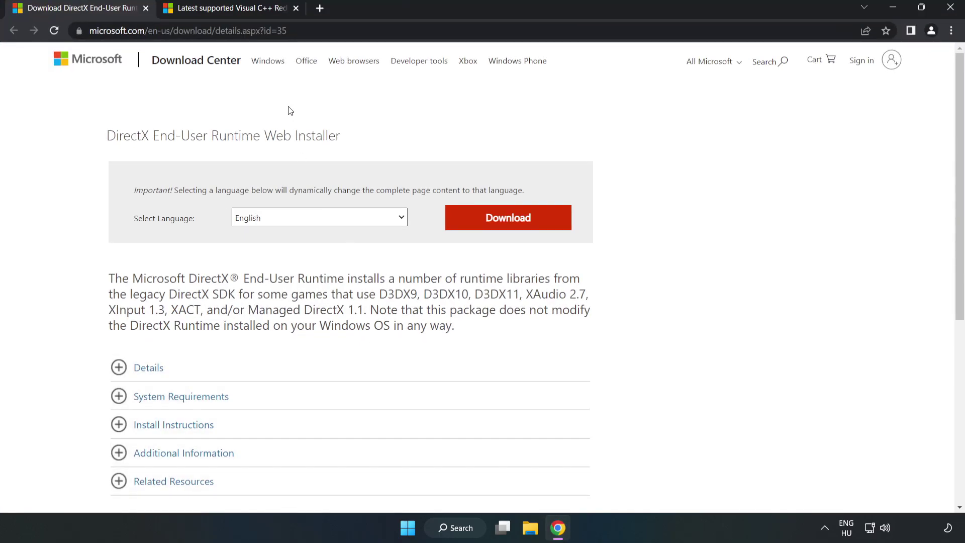
pyautogui.click(318, 30)
pyautogui.moveTo(241, 30); pyautogui.dragTo(318, 29)
pyautogui.click(390, 115)
pyautogui.click(515, 228)
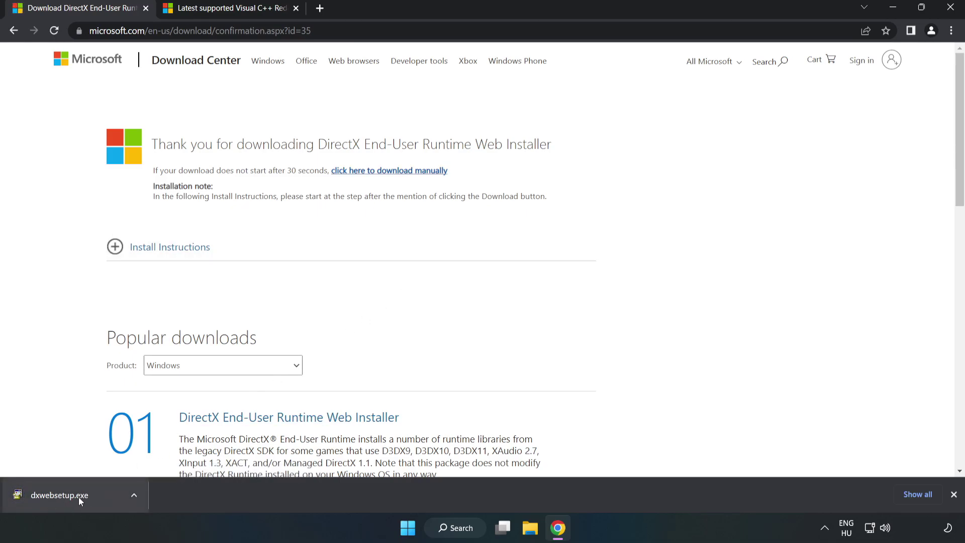
pyautogui.click(97, 498)
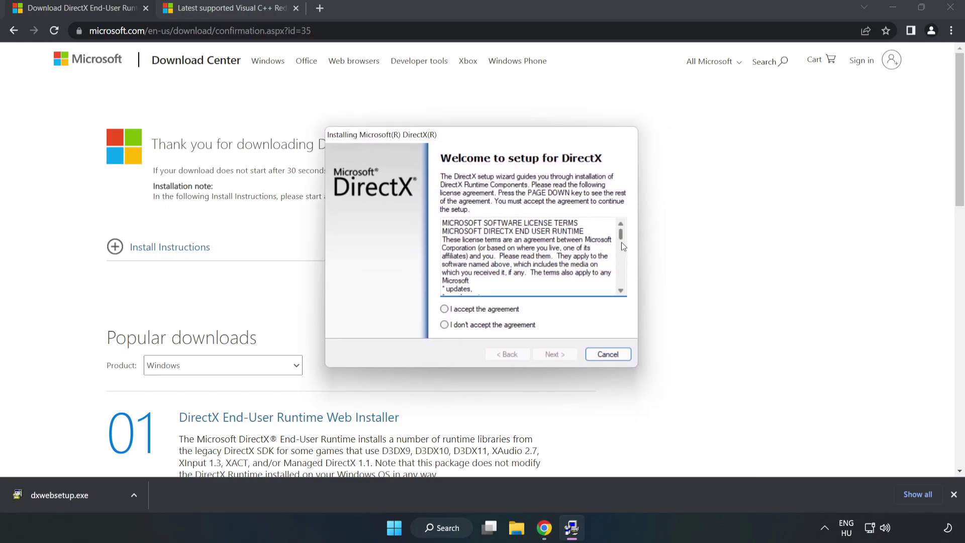
# Accept the DirectX licence, decline the Bing Bar, and finish the runtime installation
pyautogui.moveTo(621, 240); pyautogui.dragTo(621, 287)
pyautogui.click(443, 308)
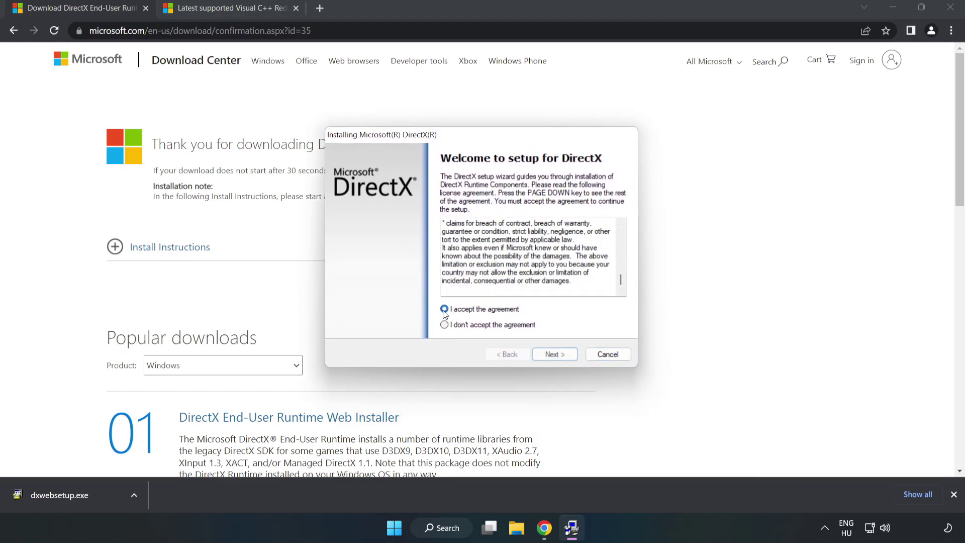
pyautogui.click(559, 355)
pyautogui.click(437, 265)
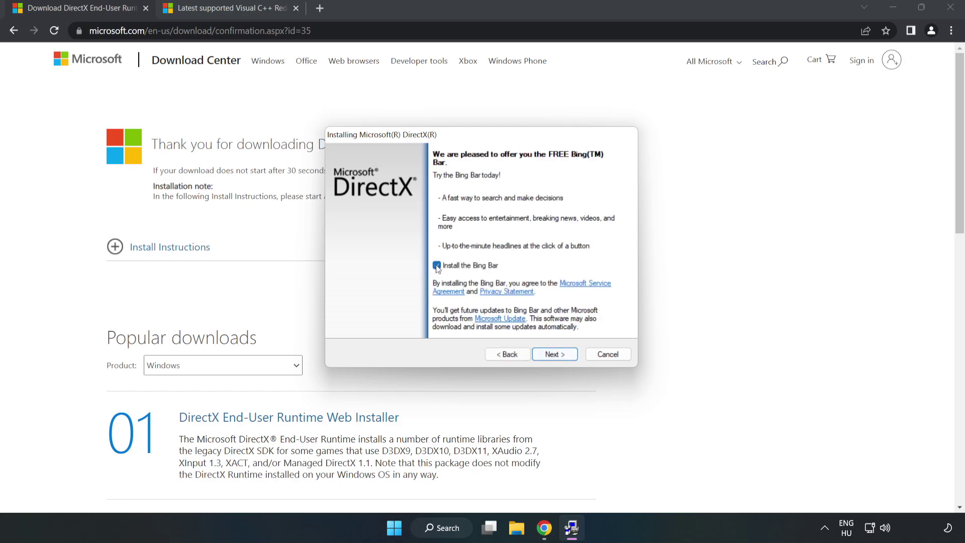
pyautogui.click(557, 354)
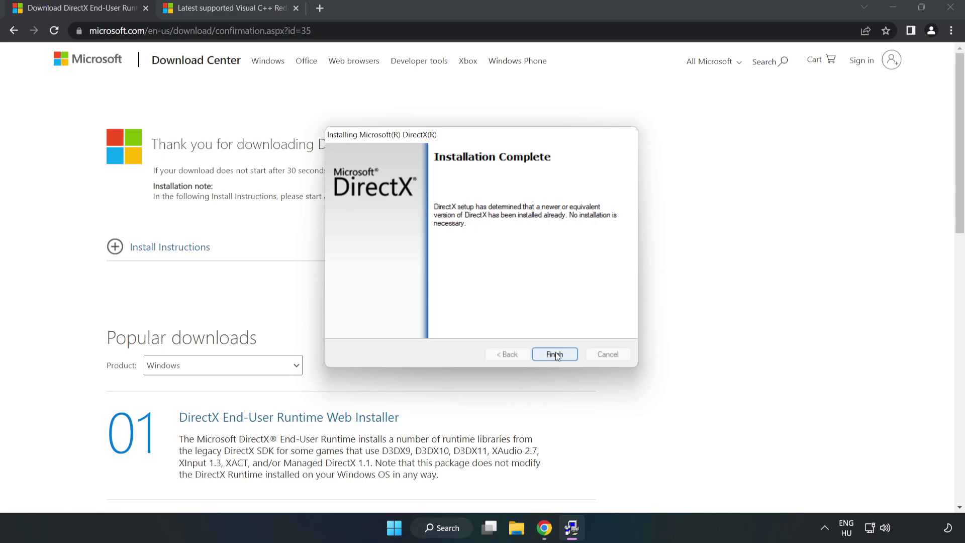
pyautogui.click(555, 354)
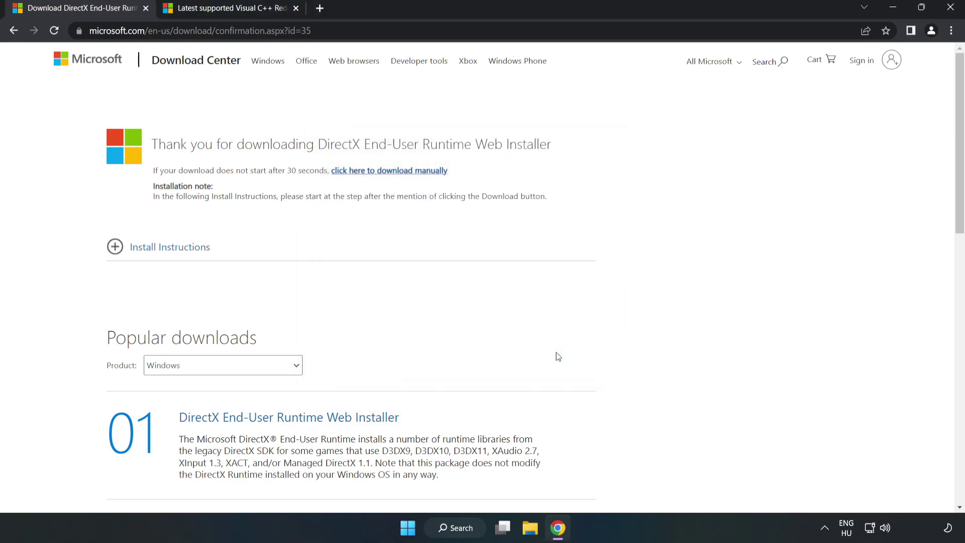
# Close the DirectX tab and download the x86, x64 and ARM64 VC++ 2015–2022 installers, allowing multiple downloads
pyautogui.click(145, 8)
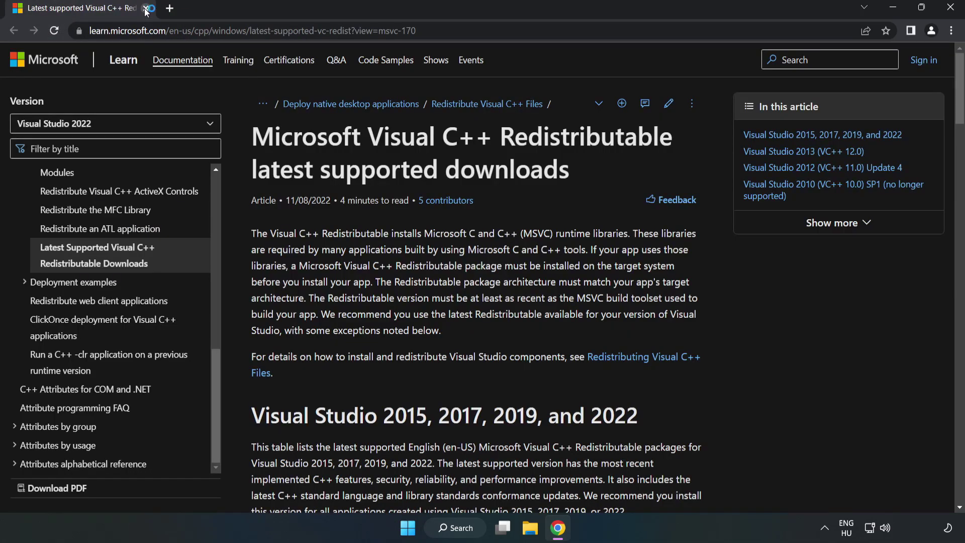
pyautogui.click(220, 26)
pyautogui.press('End')
pyautogui.click(498, 164)
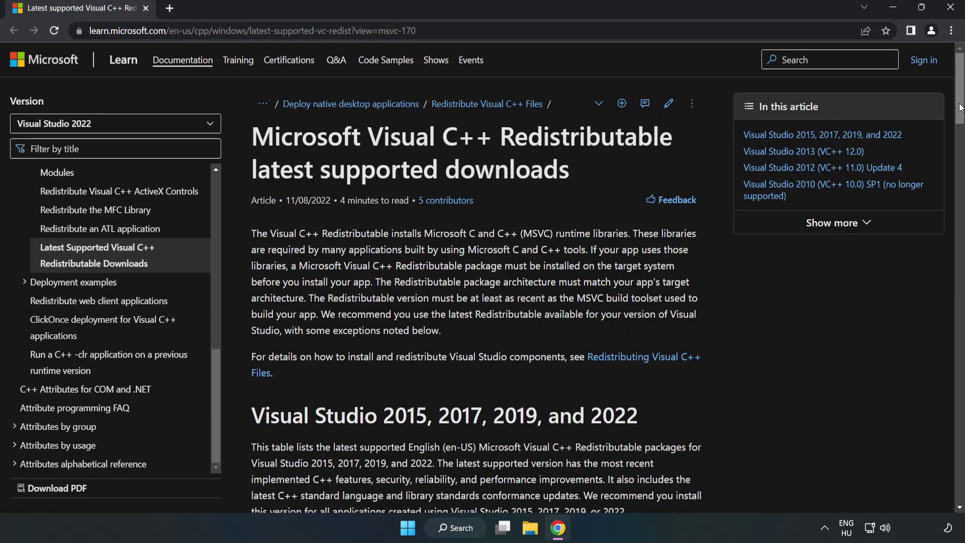
pyautogui.moveTo(961, 111); pyautogui.dragTo(960, 130)
pyautogui.scroll(-4, 796, 204)
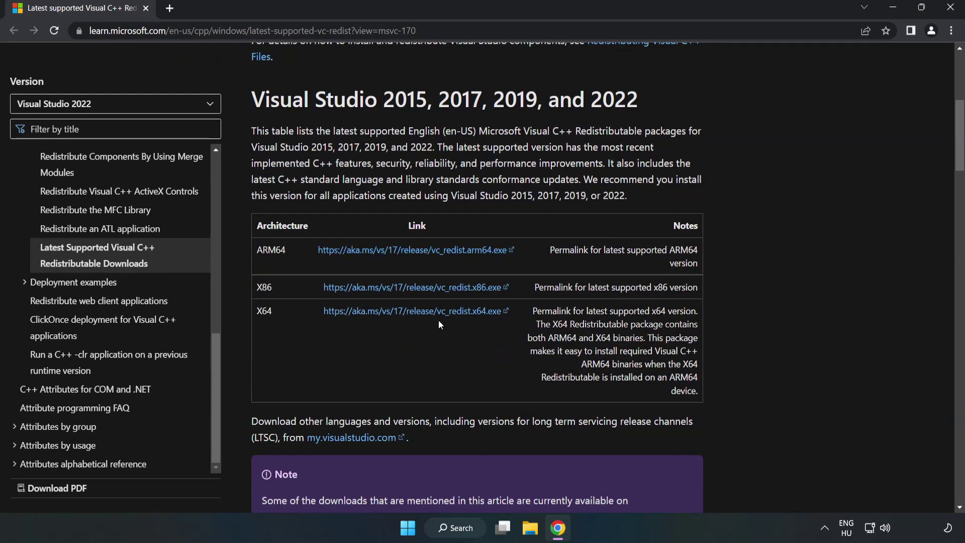
pyautogui.click(424, 290)
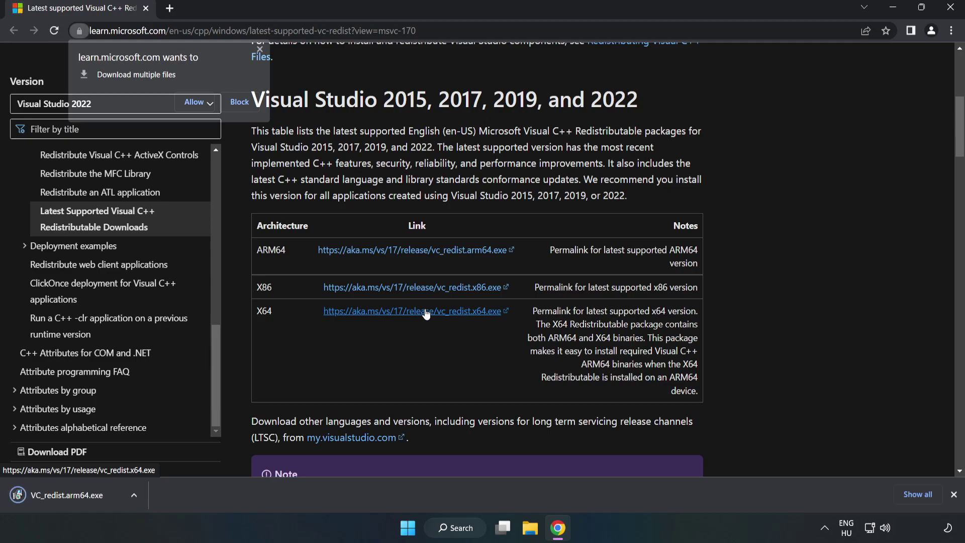
pyautogui.click(195, 102)
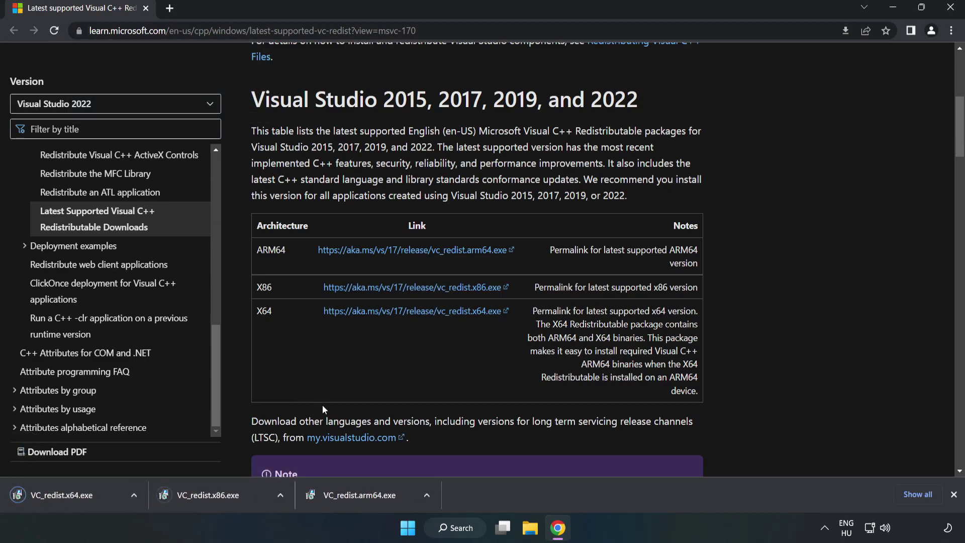
# Try installing the ARM64 redistributable and dismiss its unsupported-platform failure
pyautogui.click(370, 499)
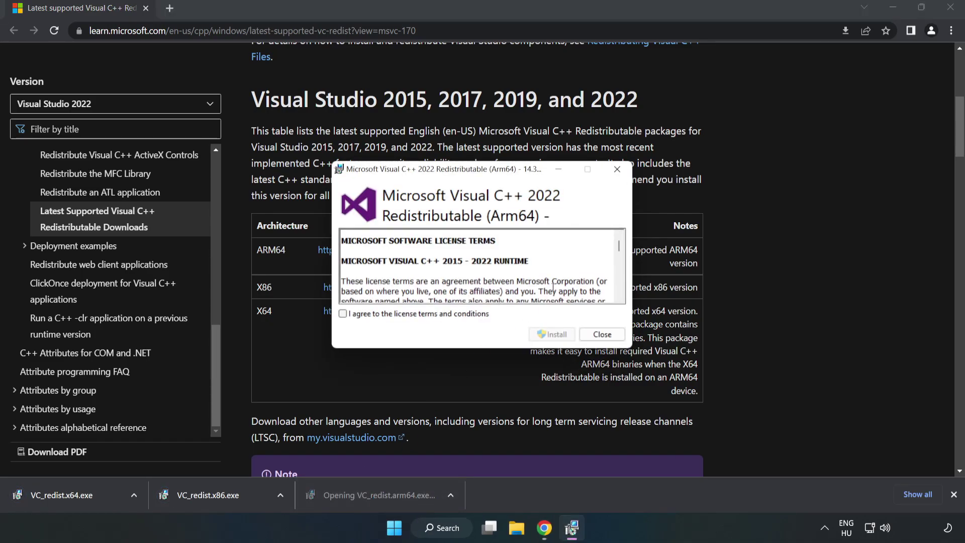
pyautogui.moveTo(619, 249); pyautogui.dragTo(619, 289)
pyautogui.click(426, 315)
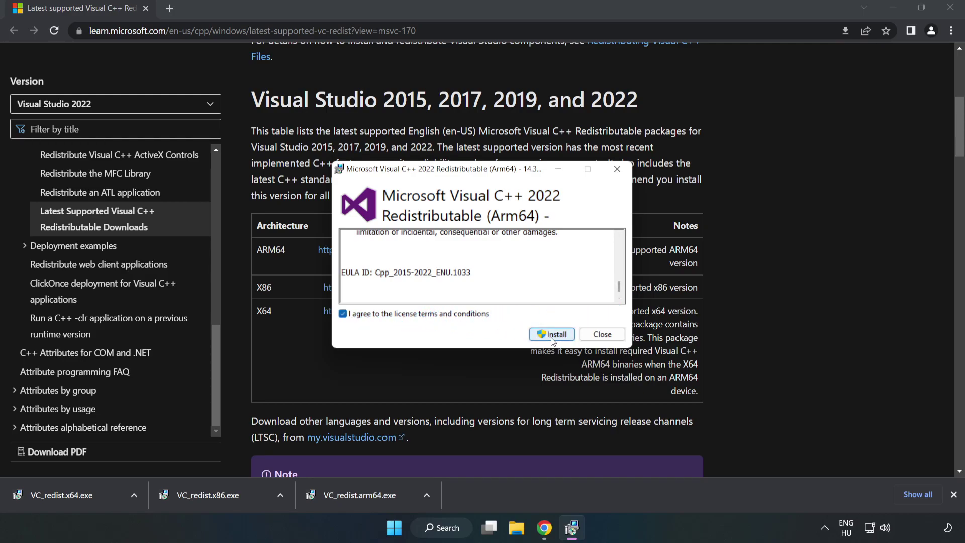
pyautogui.click(552, 337)
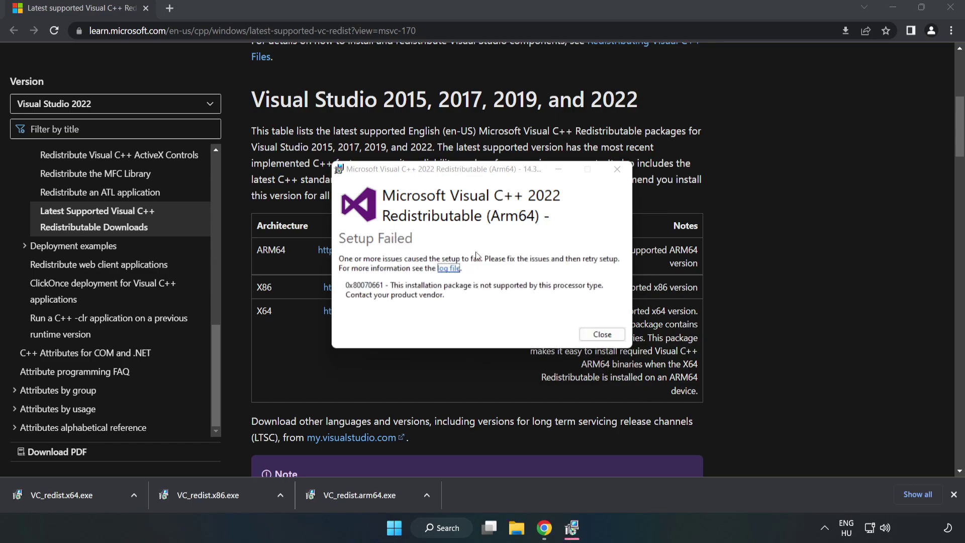
pyautogui.click(602, 334)
# Install the x86 and x64 Visual C++ redistributables, postponing the restart
pyautogui.click(232, 497)
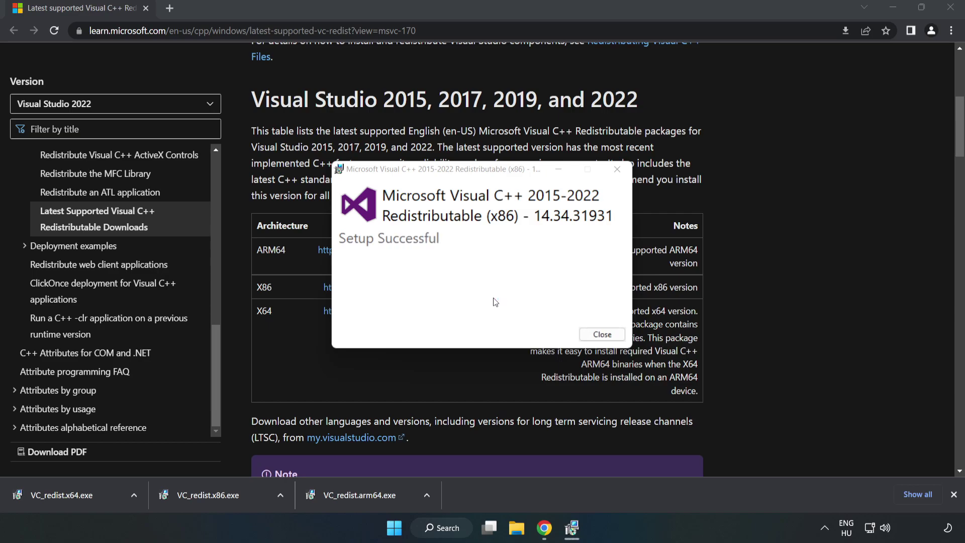
pyautogui.click(602, 335)
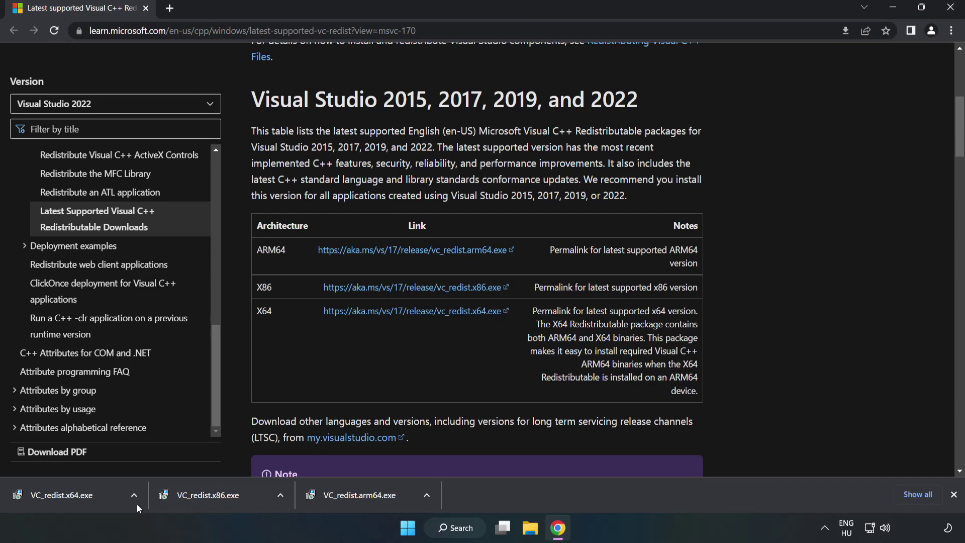
pyautogui.click(52, 493)
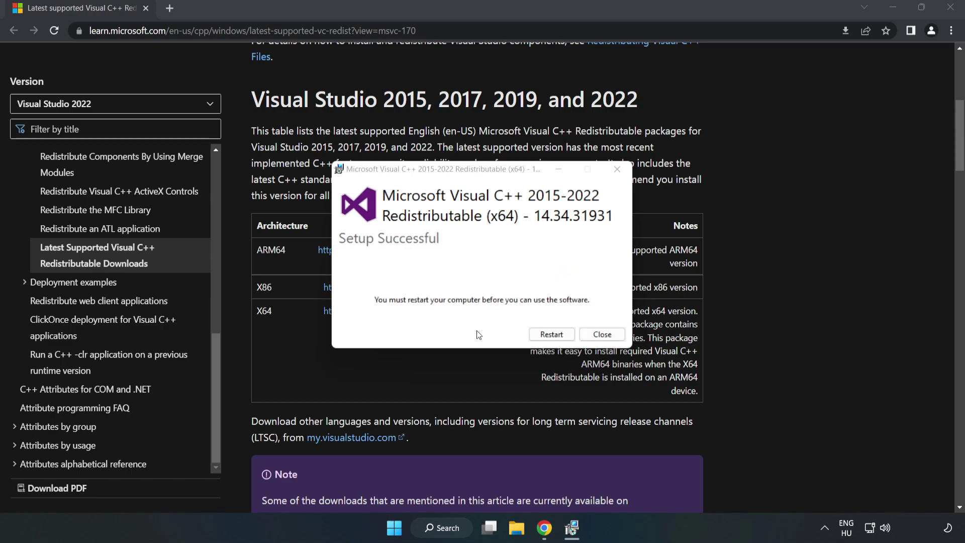
pyautogui.click(603, 336)
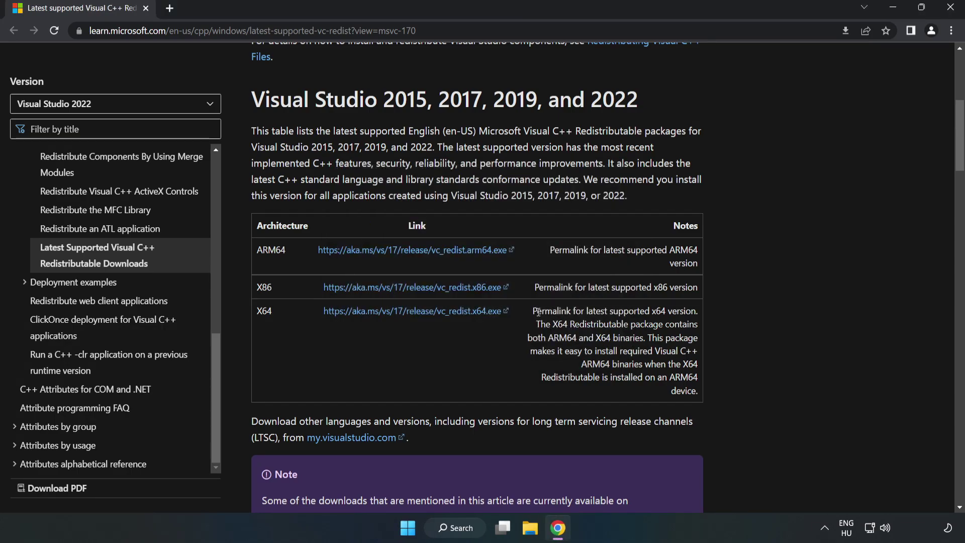
# Close Chrome and bring up the Start menu's power options with Restart
pyautogui.click(952, 9)
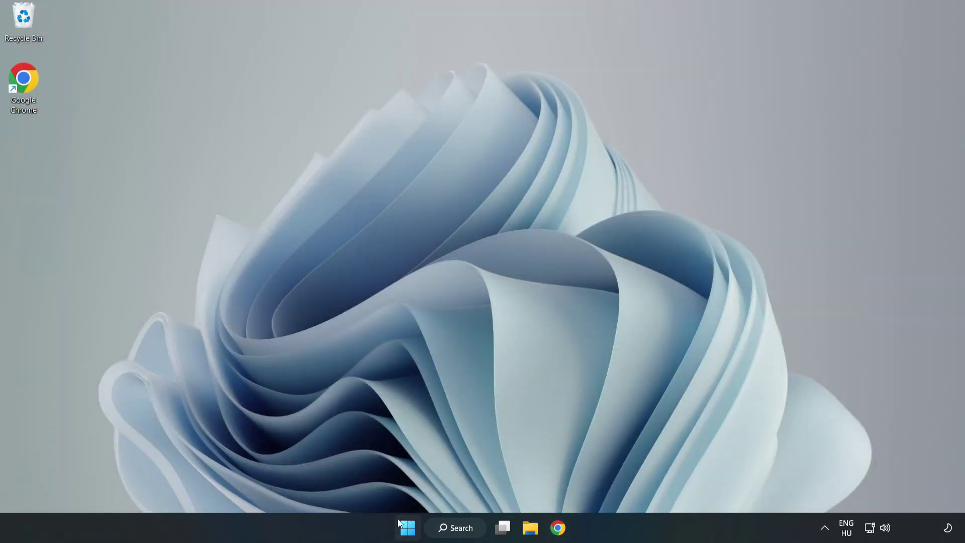
pyautogui.click(407, 529)
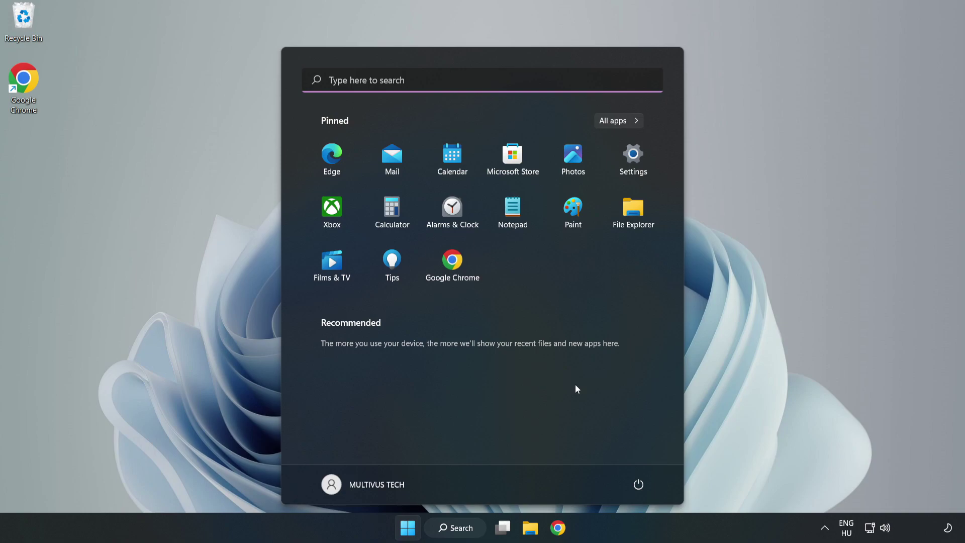
pyautogui.click(636, 487)
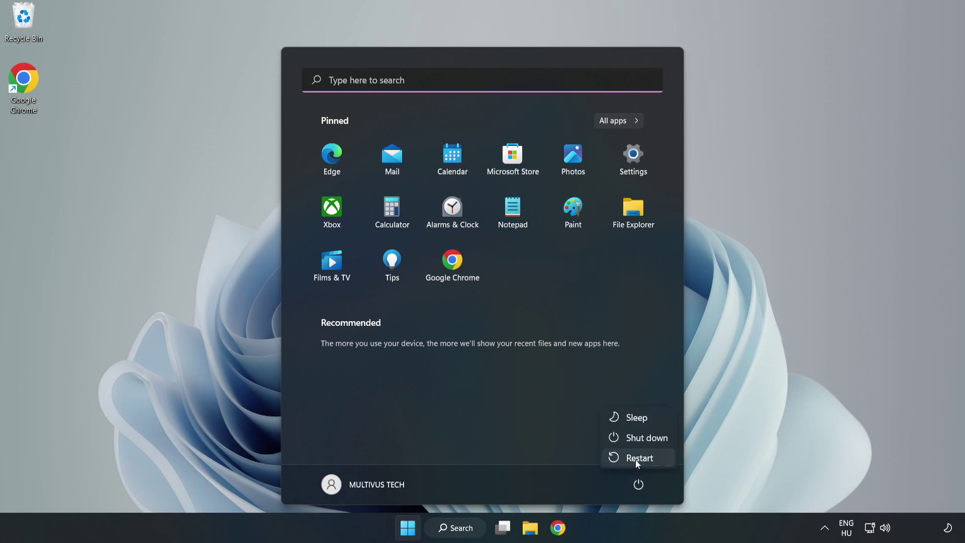